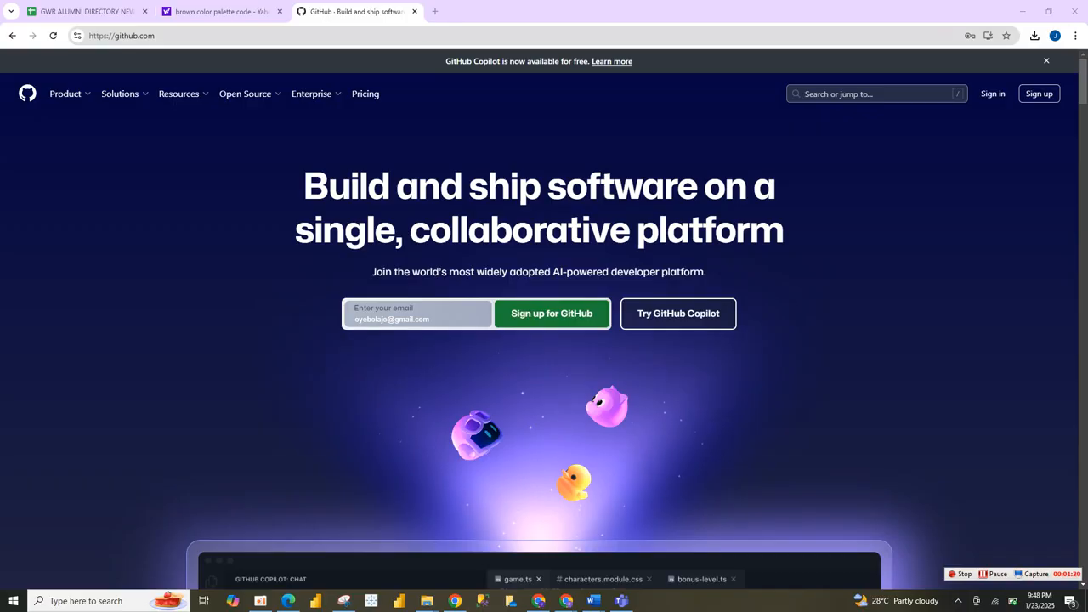
{"action": "left_click", "coordinate": [158, 36]}
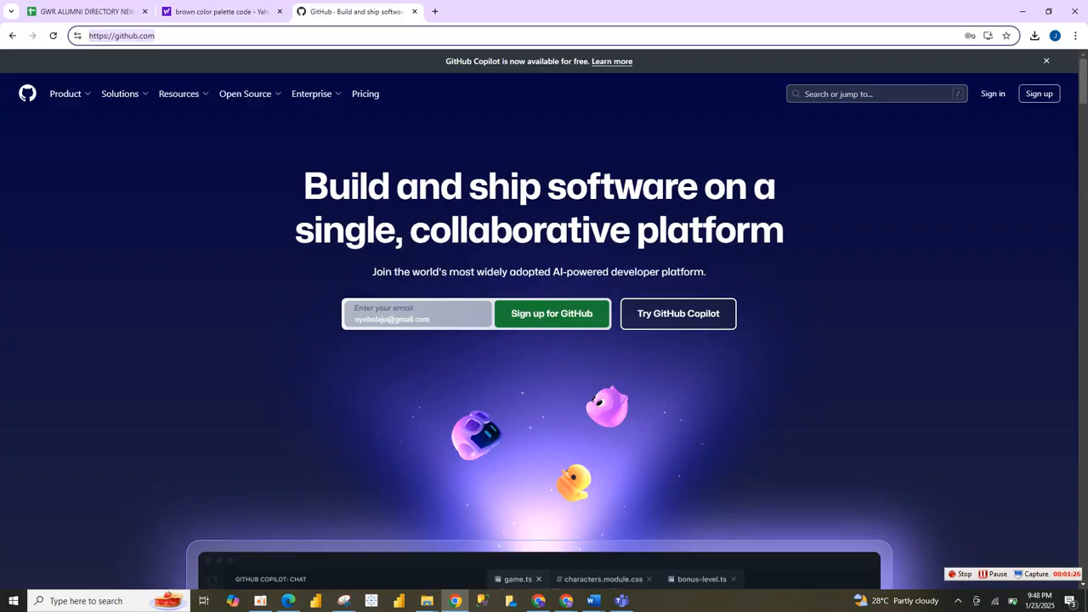
{"action": "left_click", "coordinate": [1038, 93]}
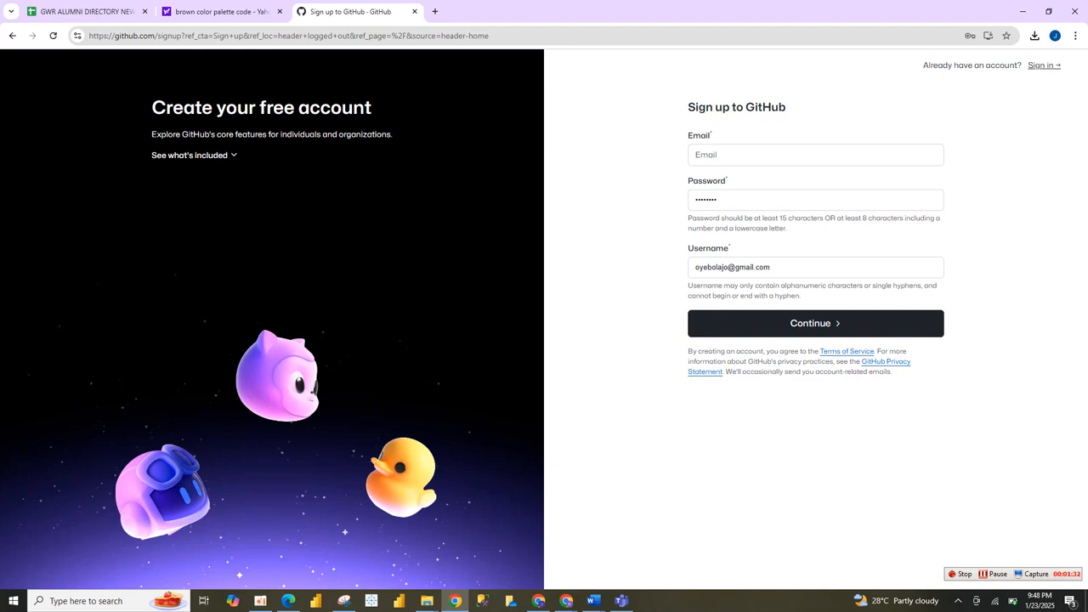
{"action": "left_click", "coordinate": [799, 154]}
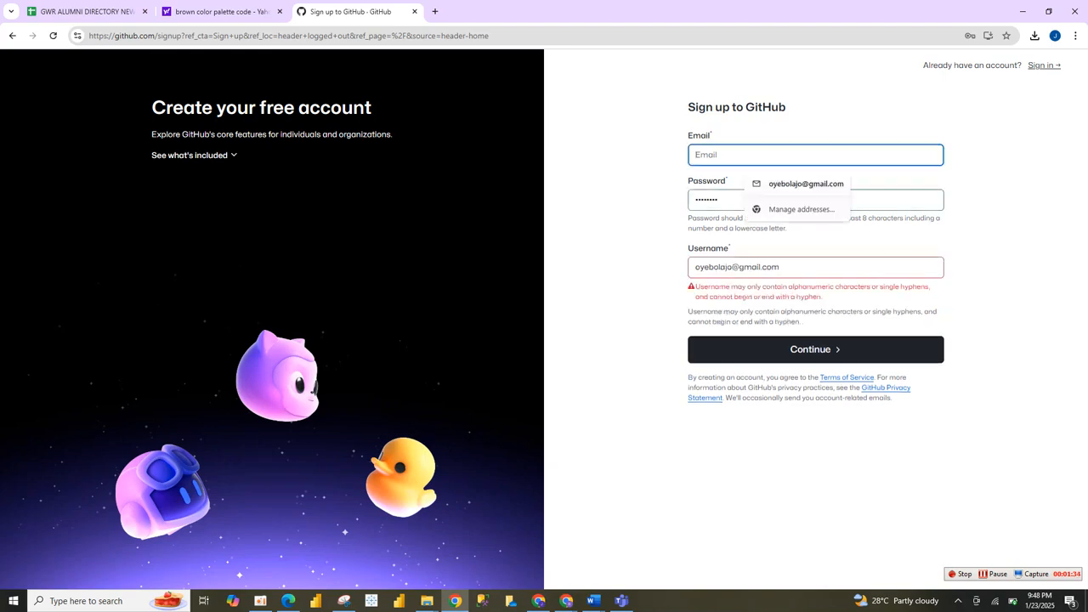
{"action": "left_click", "coordinate": [814, 349]}
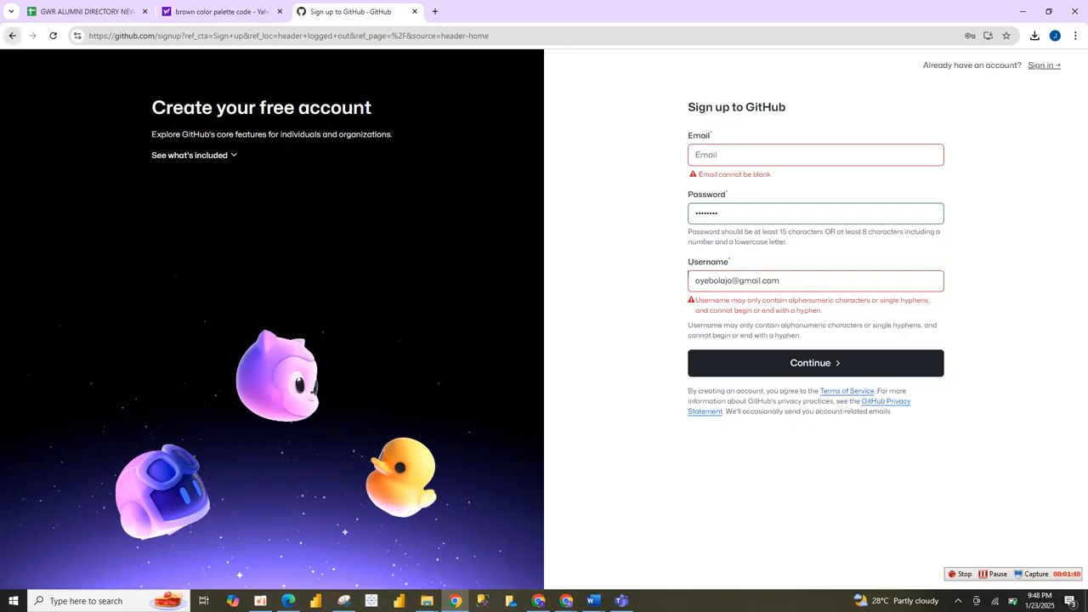
{"action": "left_click", "coordinate": [12, 35]}
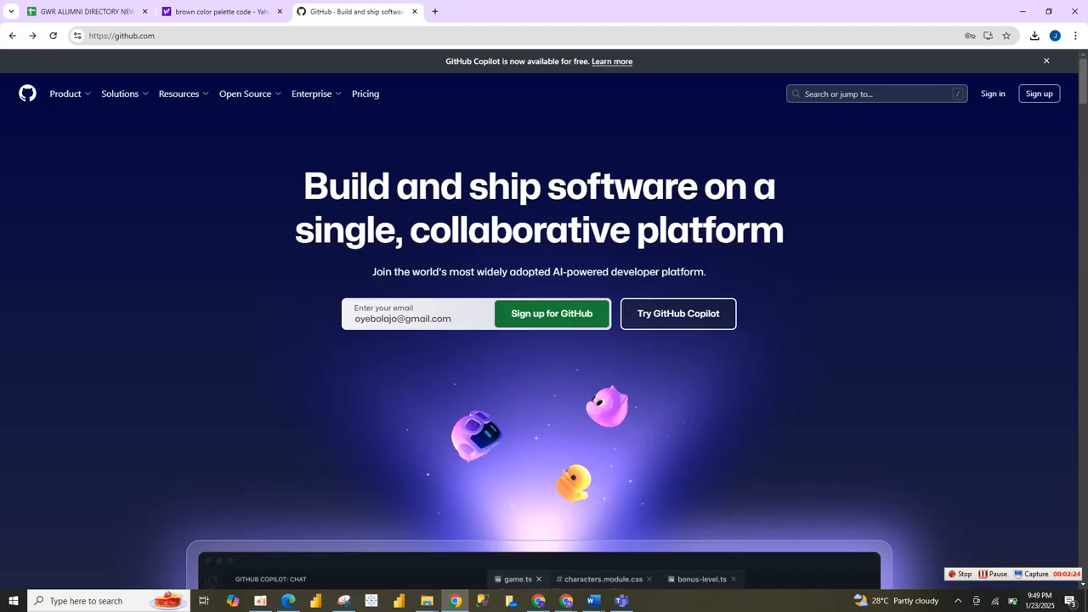
Sign in to the existing GitHub account with the prefilled credentials and dismiss the GitHub Copilot promotion on the dashboard.
{"action": "left_click", "coordinate": [993, 94]}
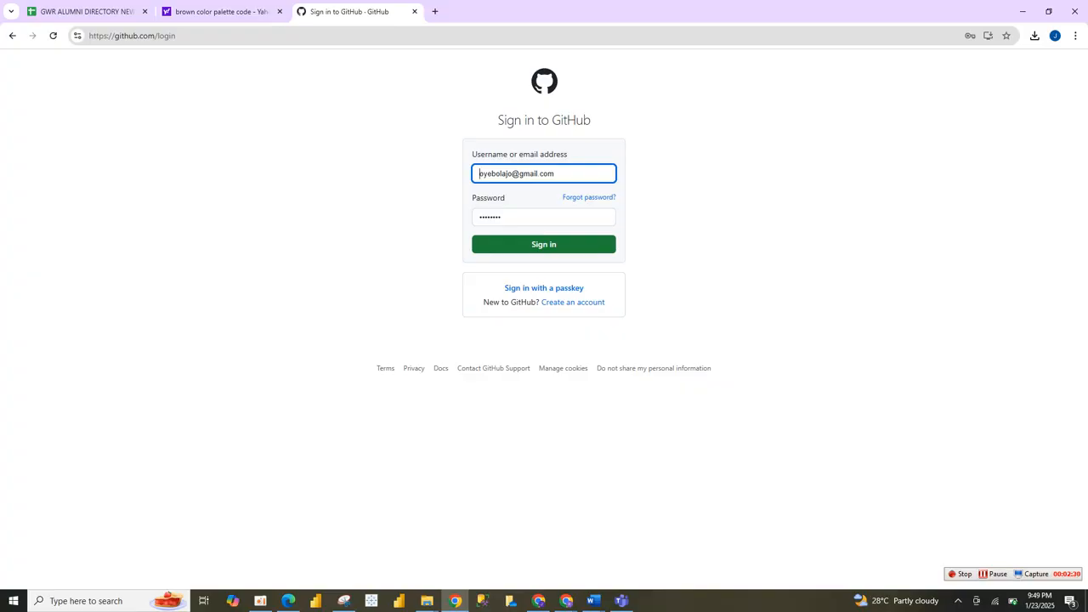
{"action": "key", "text": "Return"}
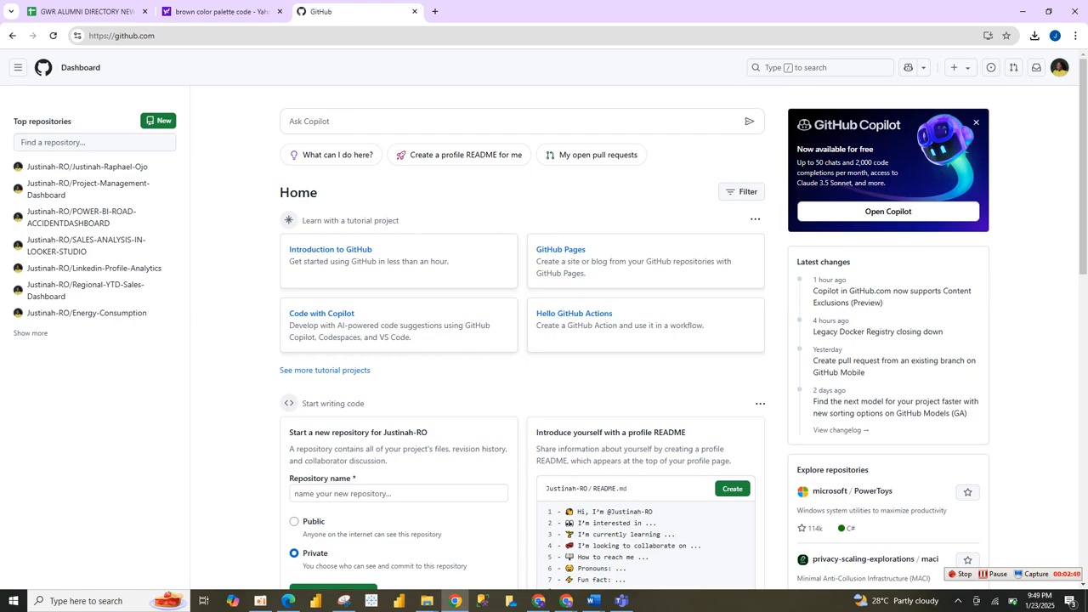
{"action": "left_click", "coordinate": [975, 122]}
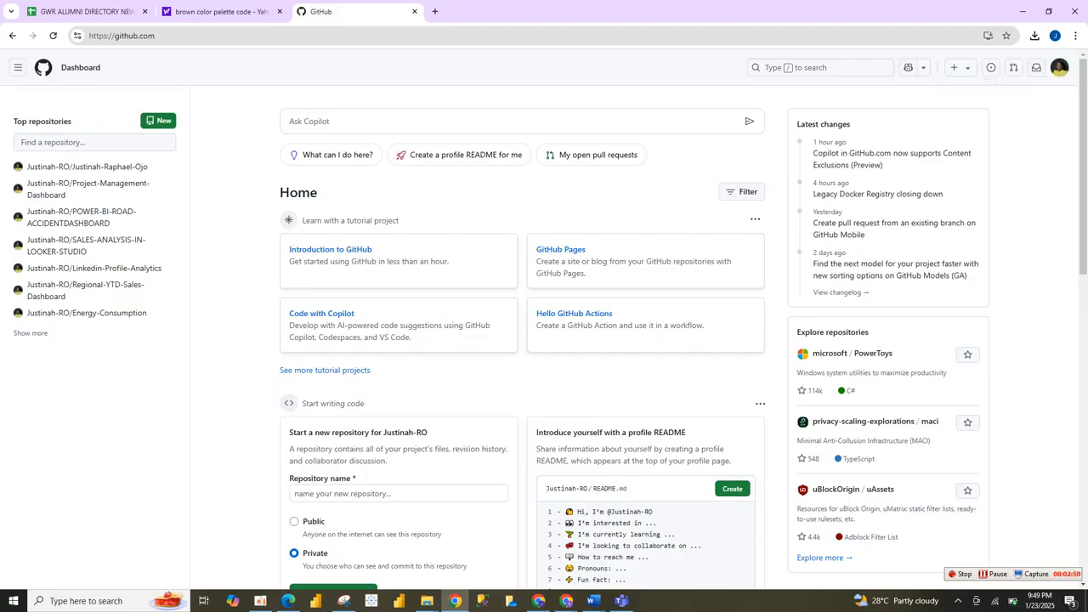
Open the signed-in account's profile page to view its overview.
{"action": "left_click", "coordinate": [1059, 67]}
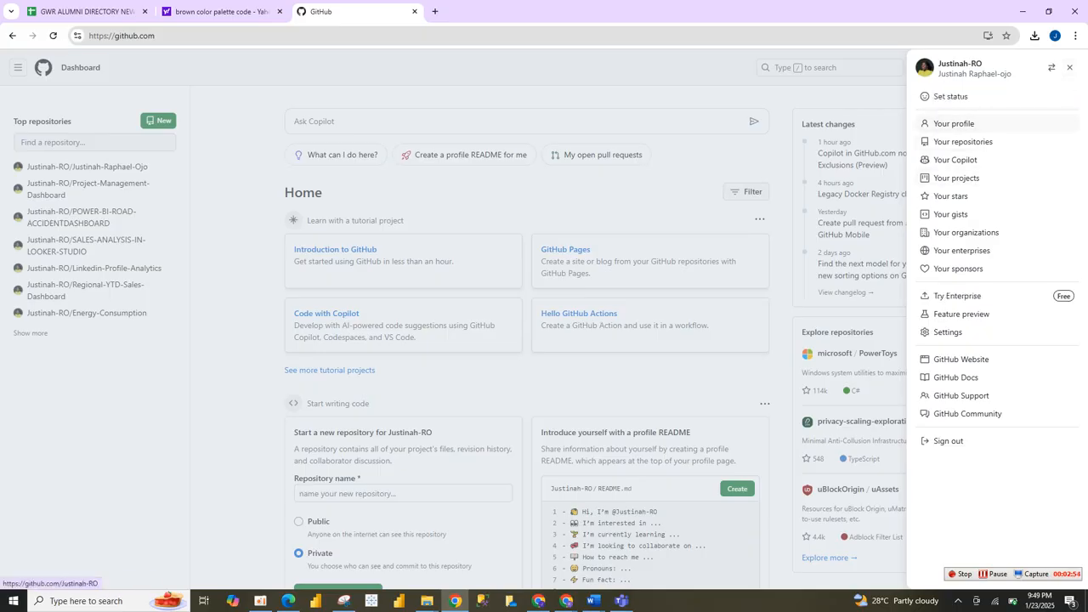
{"action": "left_click", "coordinate": [953, 123]}
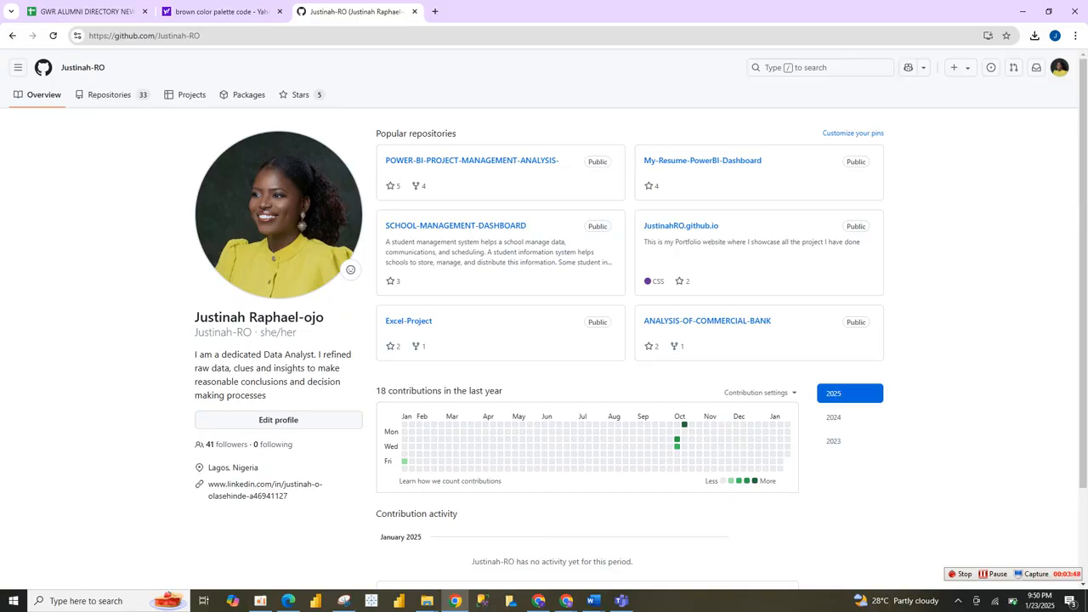
{"action": "left_click", "coordinate": [1059, 68]}
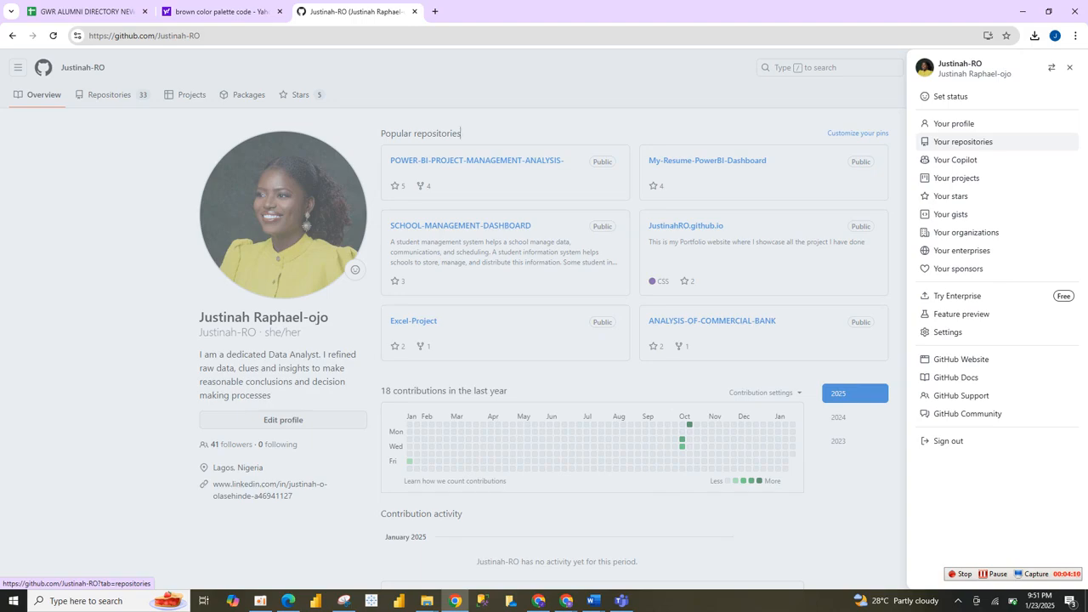
{"action": "left_click", "coordinate": [112, 95]}
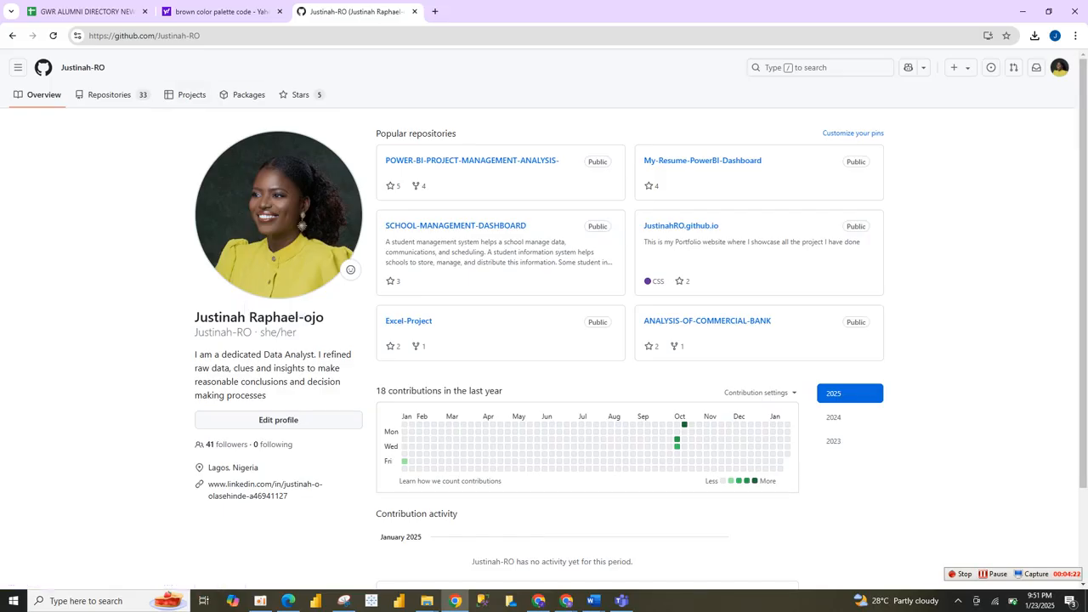
Go to the account's own repository list and start creating a new repository.
{"action": "left_click", "coordinate": [1059, 67]}
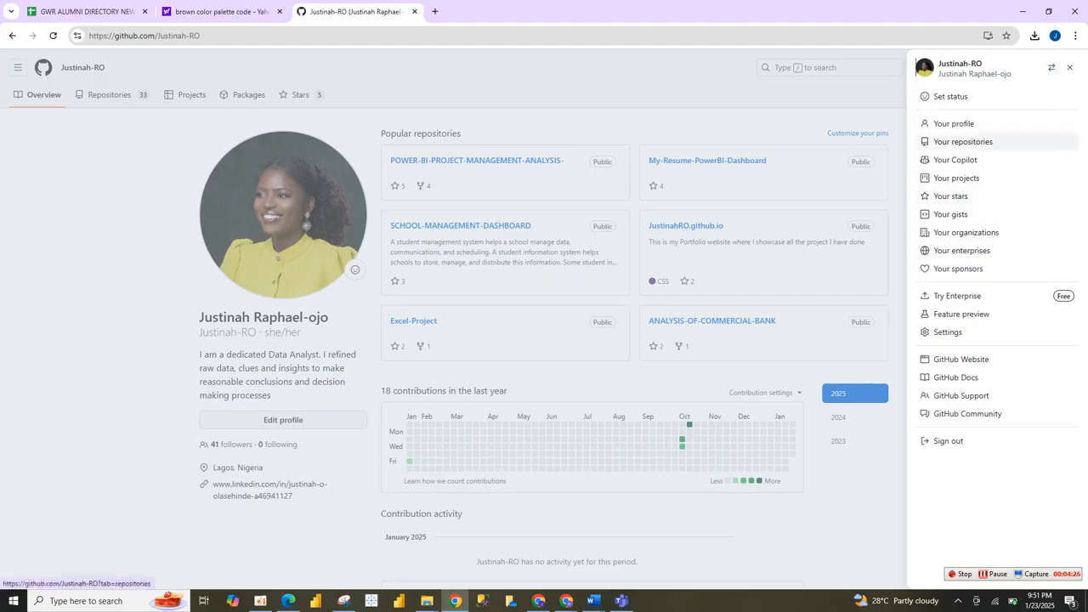
{"action": "left_click", "coordinate": [963, 141]}
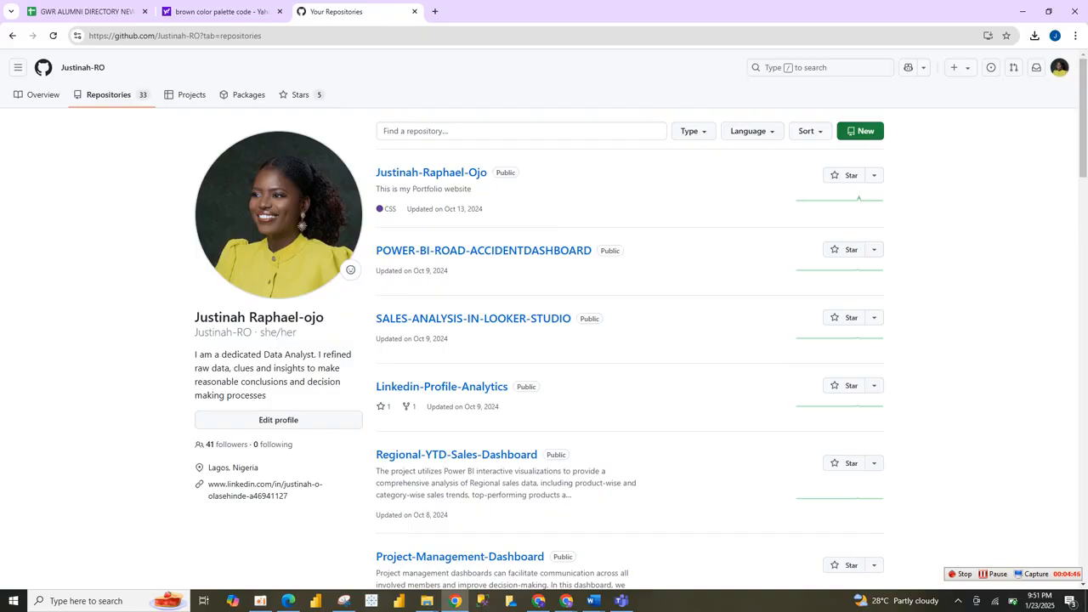
{"action": "mouse_move", "coordinate": [1082, 119]}
{"action": "left_mouse_down"}
{"action": "mouse_move", "coordinate": [1082, 520]}
{"action": "mouse_move", "coordinate": [1083, 119]}
{"action": "left_mouse_up"}
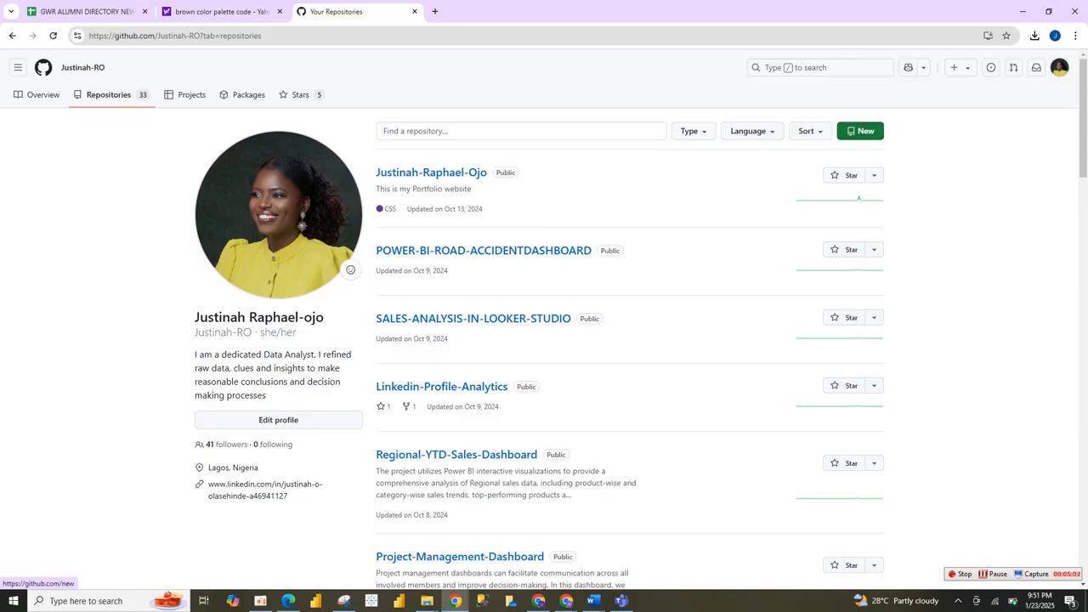
{"action": "left_click", "coordinate": [860, 131]}
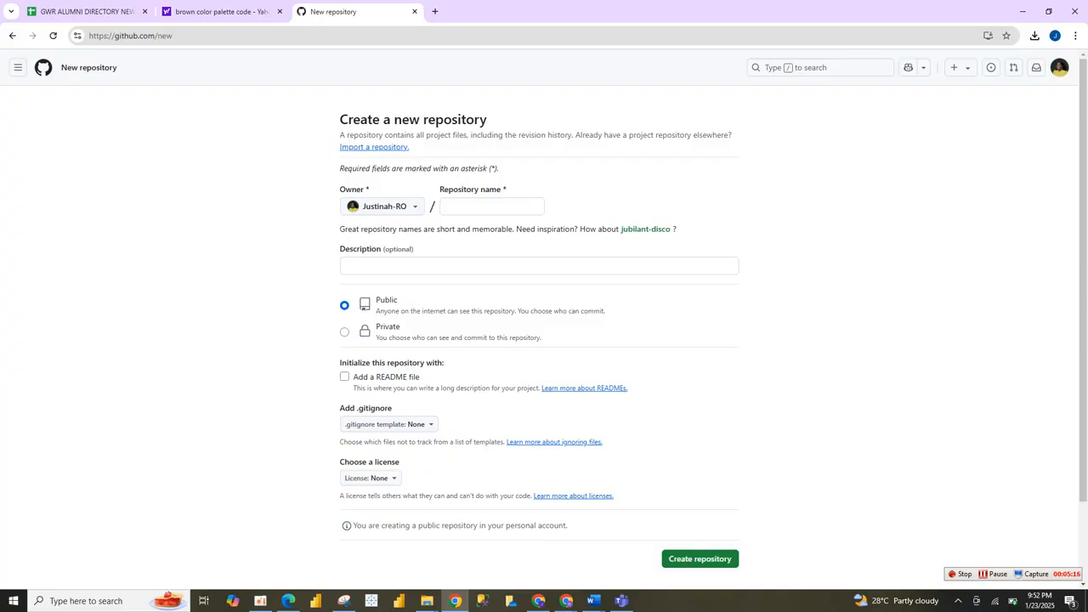
{"action": "left_click", "coordinate": [490, 206]}
{"action": "type", "text": "sa"}
{"action": "key", "text": "BackSpace"}
{"action": "key", "text": "BackSpace"}
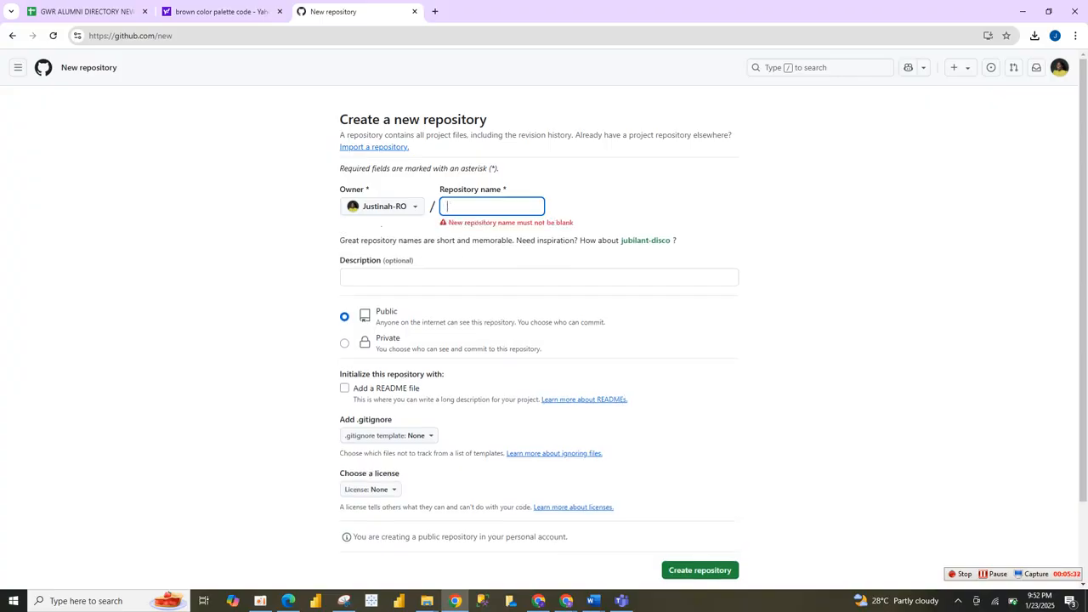
{"action": "type", "text": "Sal"}
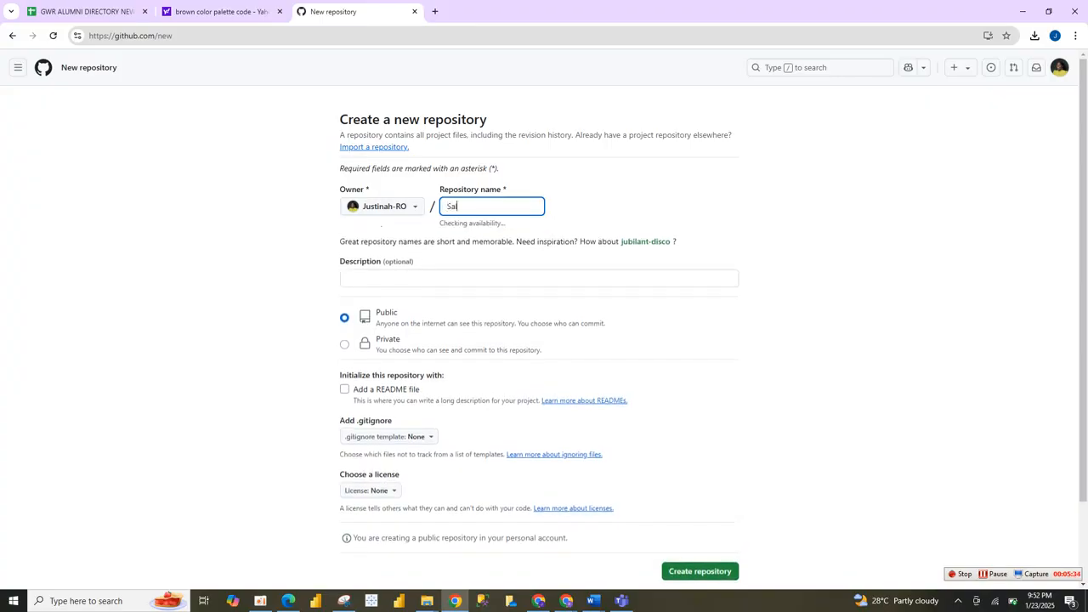
{"action": "type", "text": "es analys"}
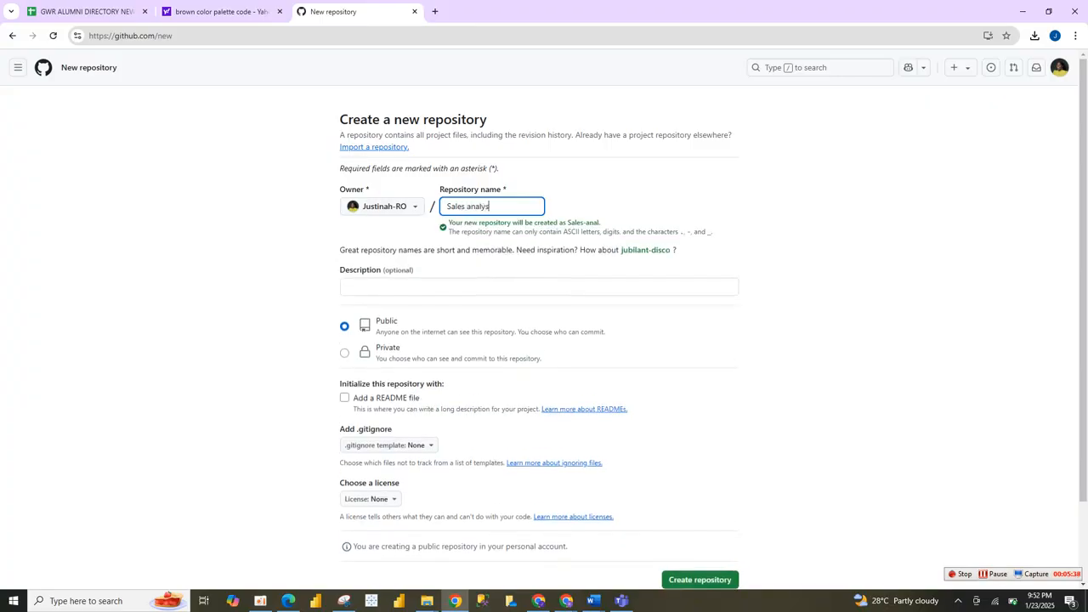
{"action": "type", "text": "is"}
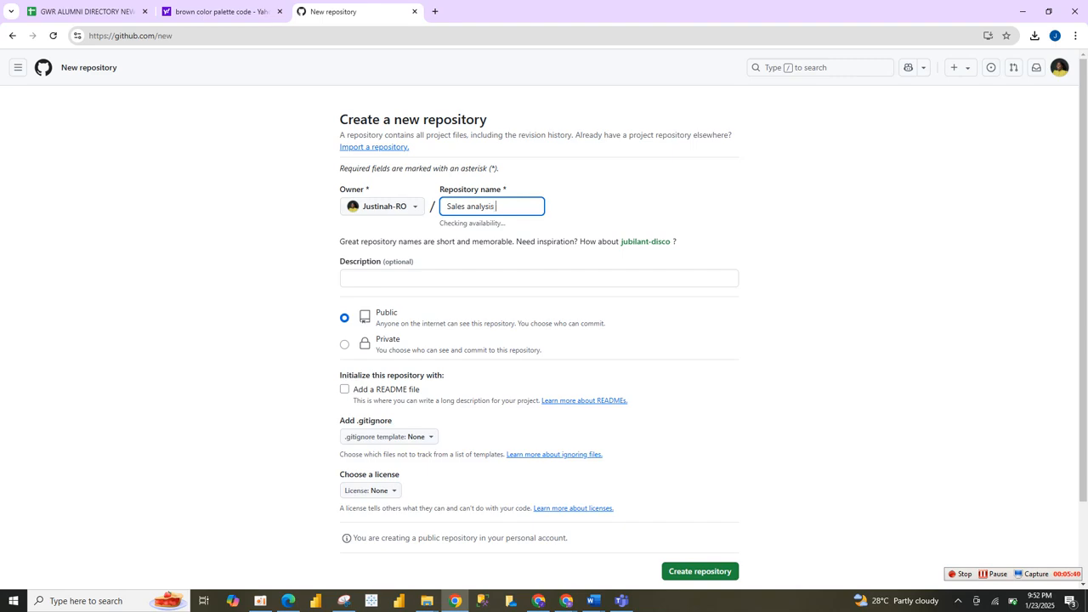
{"action": "type", "text": " d"}
{"action": "key", "text": "BackSpace"}
Name the new repository "Excel sales Analysis".
{"action": "key", "text": "BackSpace"}
{"action": "key", "text": "BackSpace"}
{"action": "key", "text": "BackSpace"}
{"action": "key", "text": "BackSpace"}
{"action": "key", "text": "BackSpace"}
{"action": "key", "text": "BackSpace"}
{"action": "key", "text": "BackSpace"}
{"action": "key", "text": "BackSpace"}
{"action": "key", "text": "BackSpace"}
{"action": "key", "text": "BackSpace"}
{"action": "key", "text": "BackSpace"}
{"action": "key", "text": "BackSpace"}
{"action": "key", "text": "BackSpace"}
{"action": "key", "text": "BackSpace"}
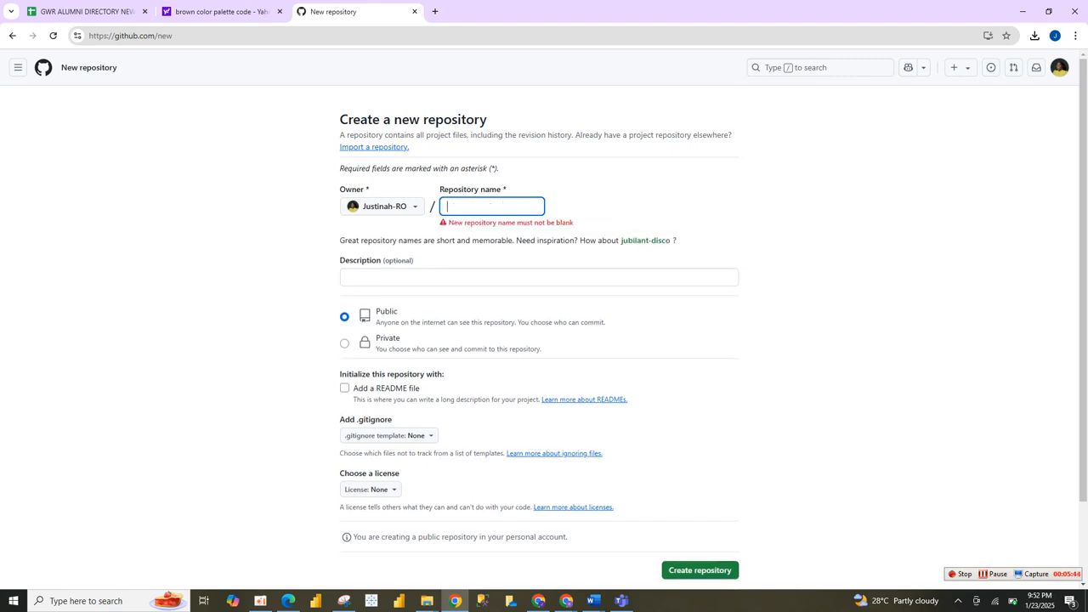
{"action": "type", "text": "S"}
{"action": "key", "text": "BackSpace"}
{"action": "type", "text": "Exc"}
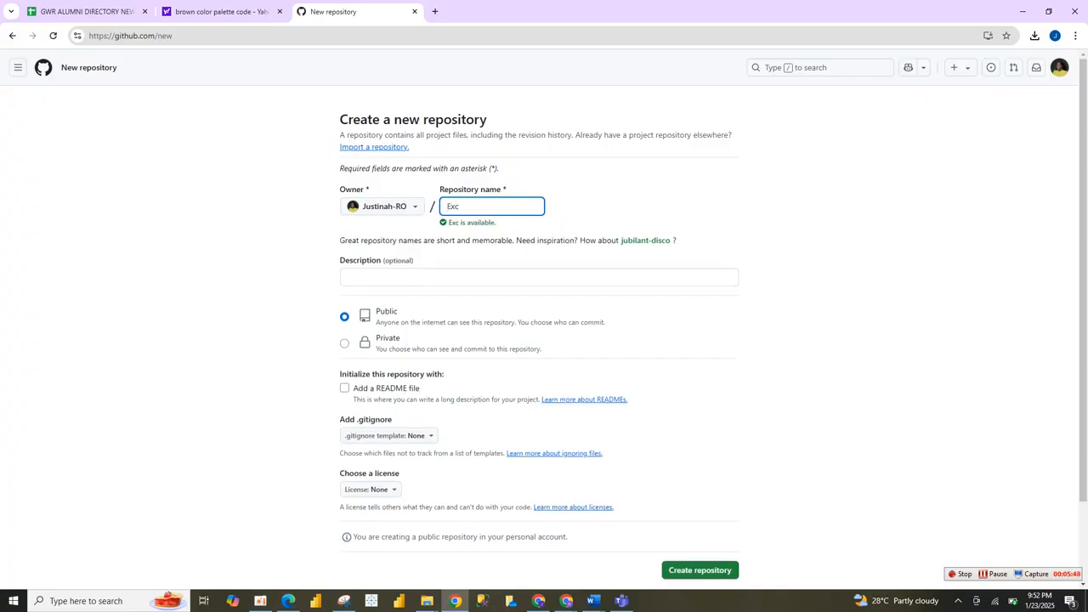
{"action": "type", "text": "el sales"}
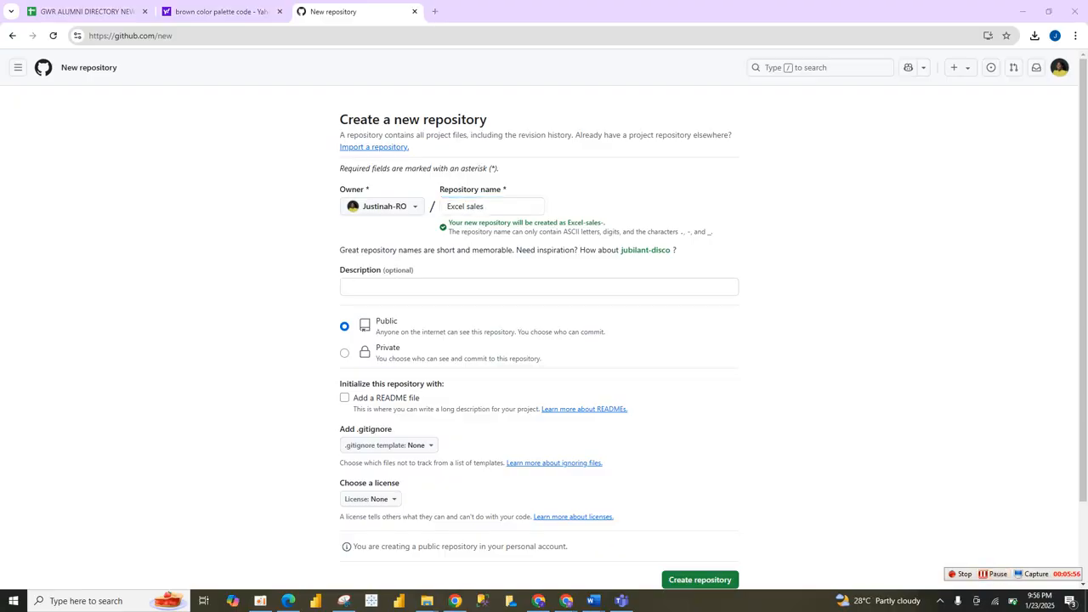
{"action": "left_click", "coordinate": [486, 207]}
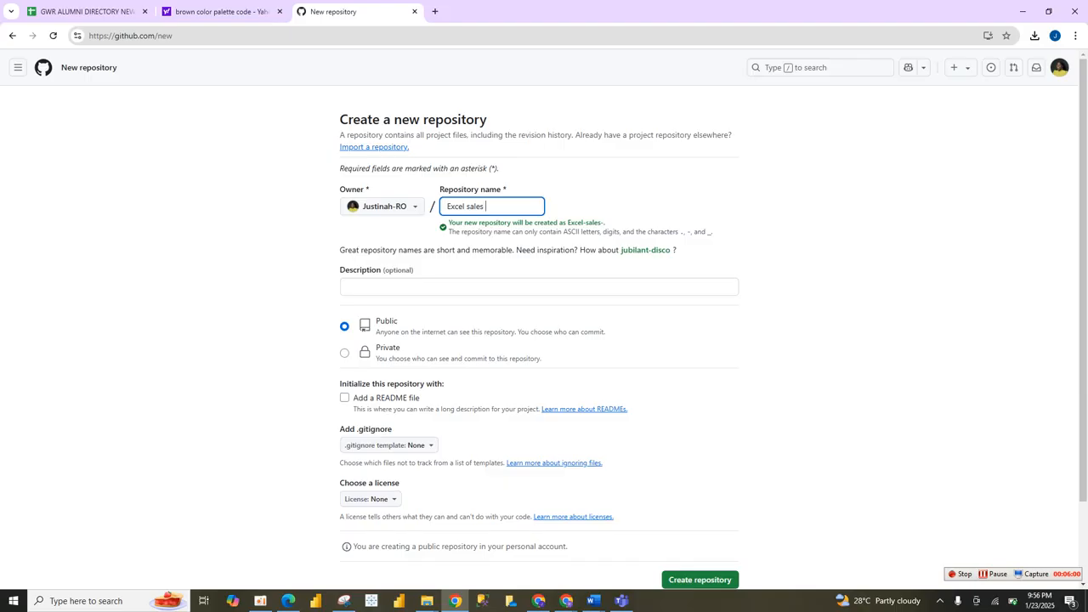
{"action": "type", "text": "Aa"}
{"action": "type", "text": "nalyis"}
{"action": "key", "text": "BackSpace"}
{"action": "key", "text": "BackSpace"}
{"action": "key", "text": "BackSpace"}
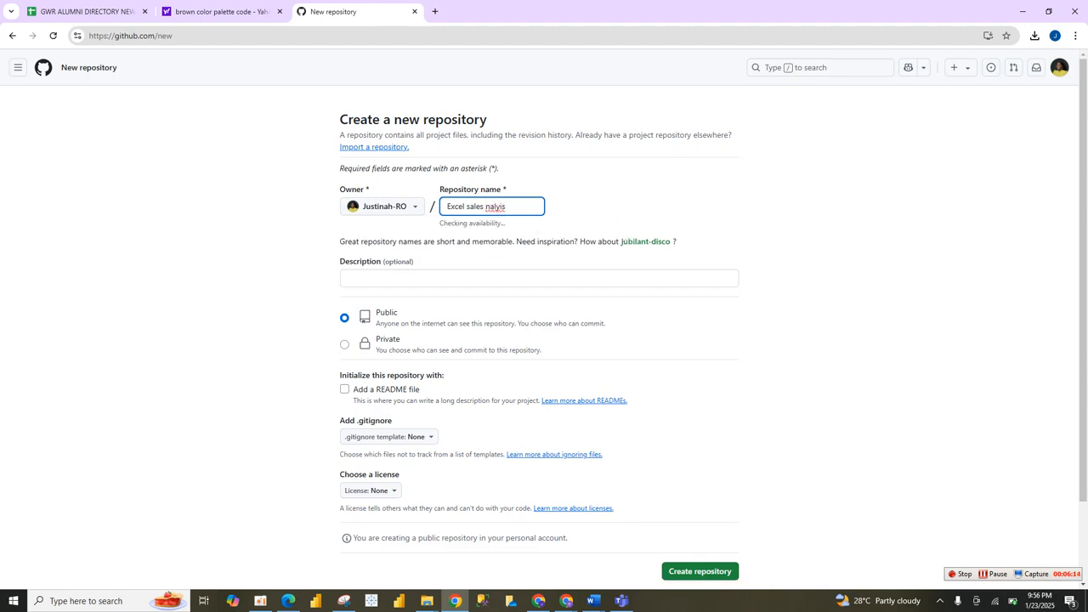
{"action": "type", "text": "A"}
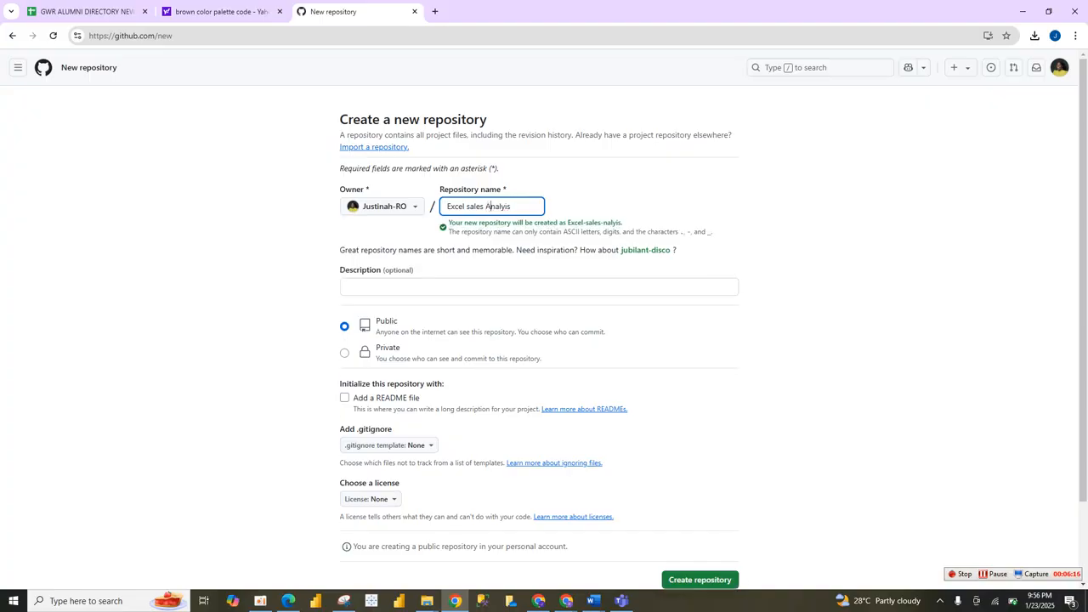
{"action": "double_click", "coordinate": [486, 206]}
{"action": "key", "text": "BackSpace"}
{"action": "type", "text": "An"}
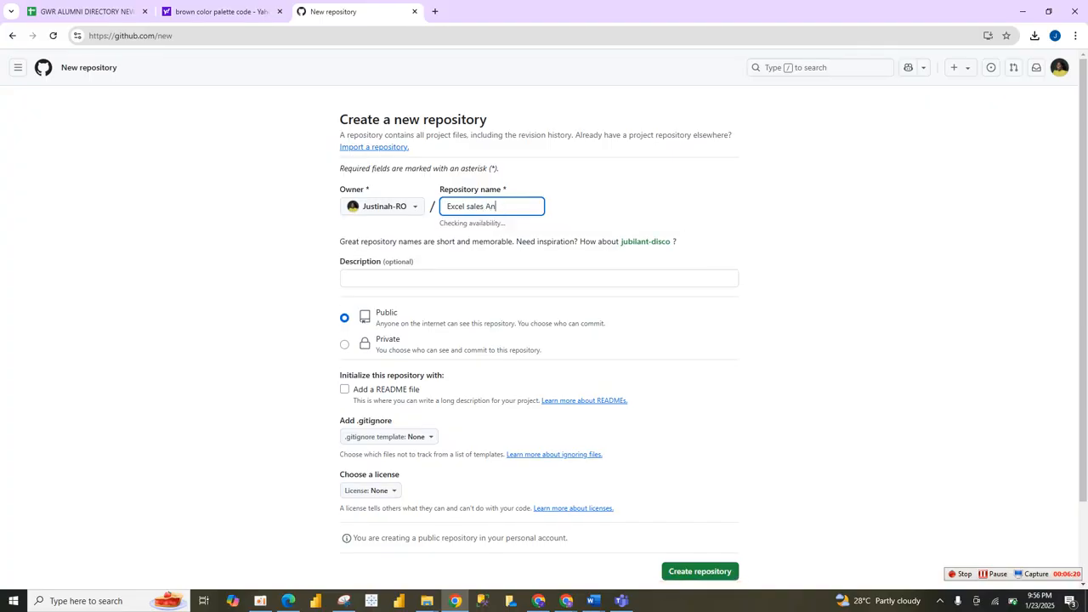
{"action": "type", "text": "alysis"}
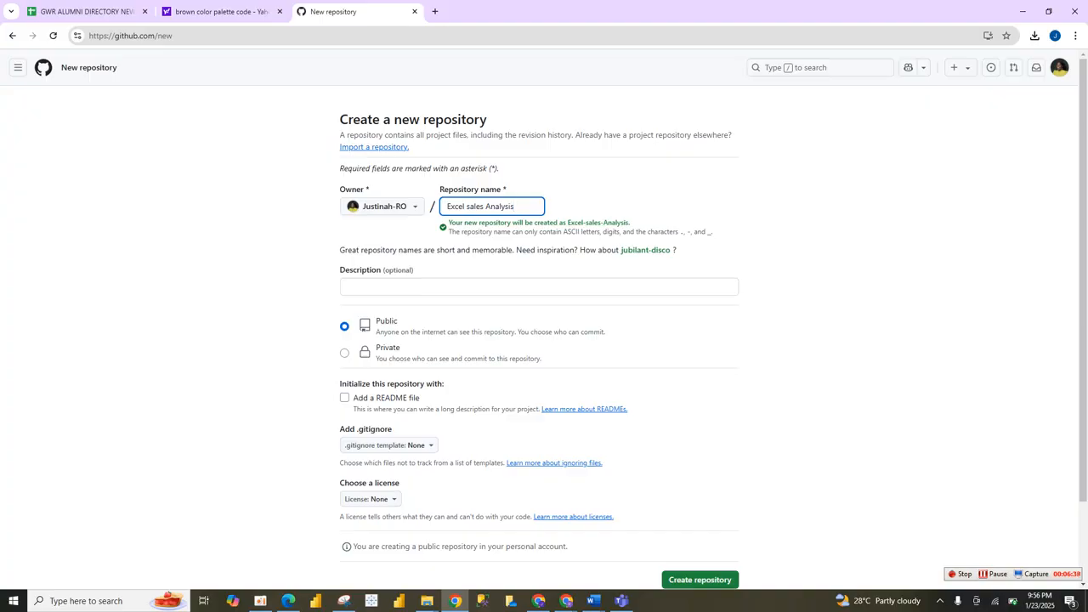
Enter "This s a sales analysis using excel" as the new repository's description.
{"action": "left_click", "coordinate": [408, 288]}
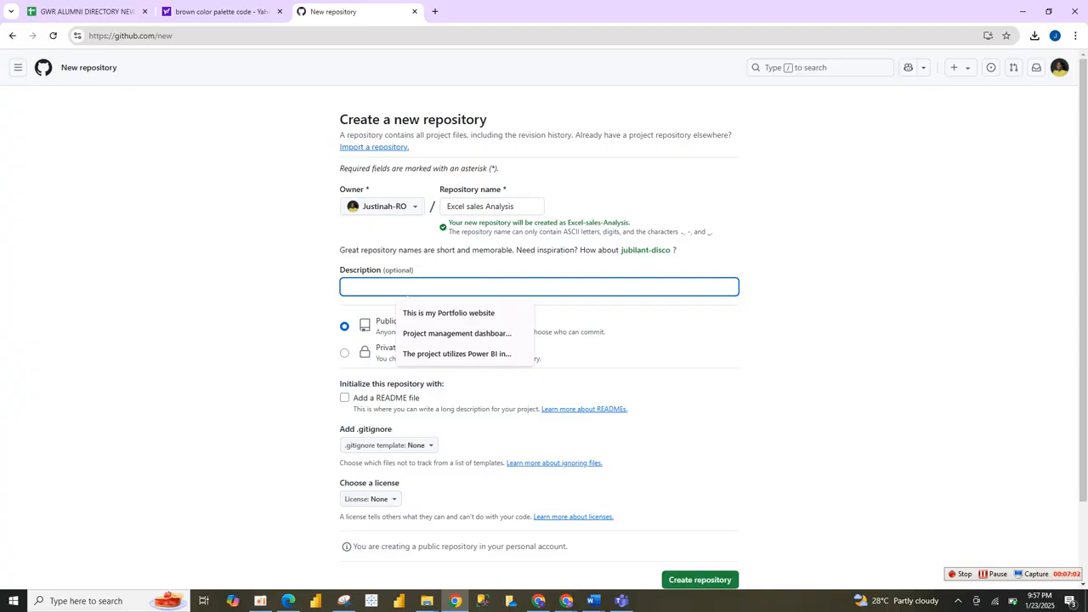
{"action": "type", "text": "Th"}
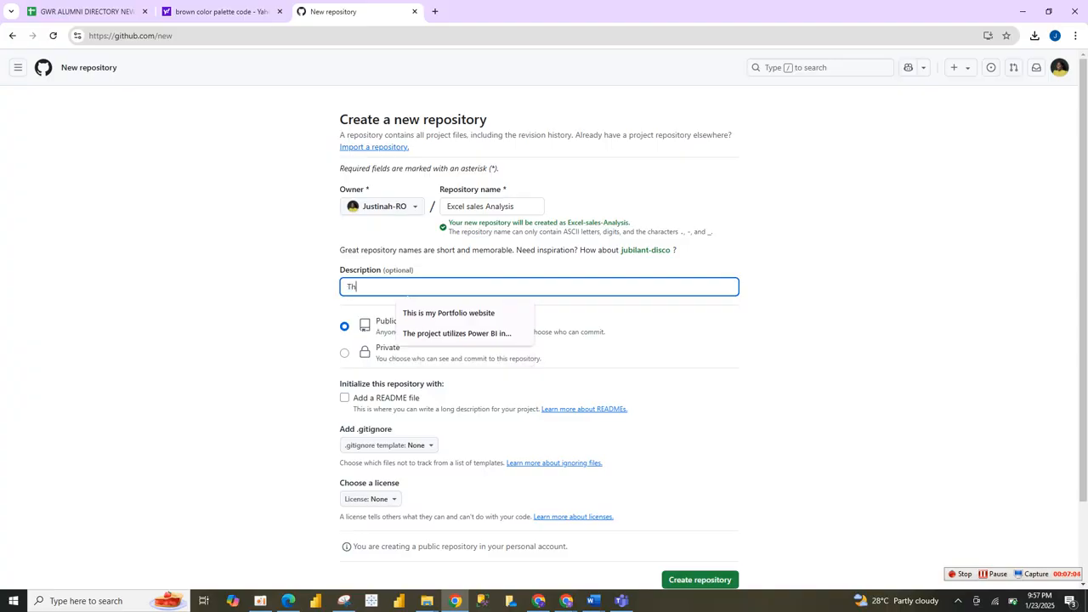
{"action": "type", "text": "his"}
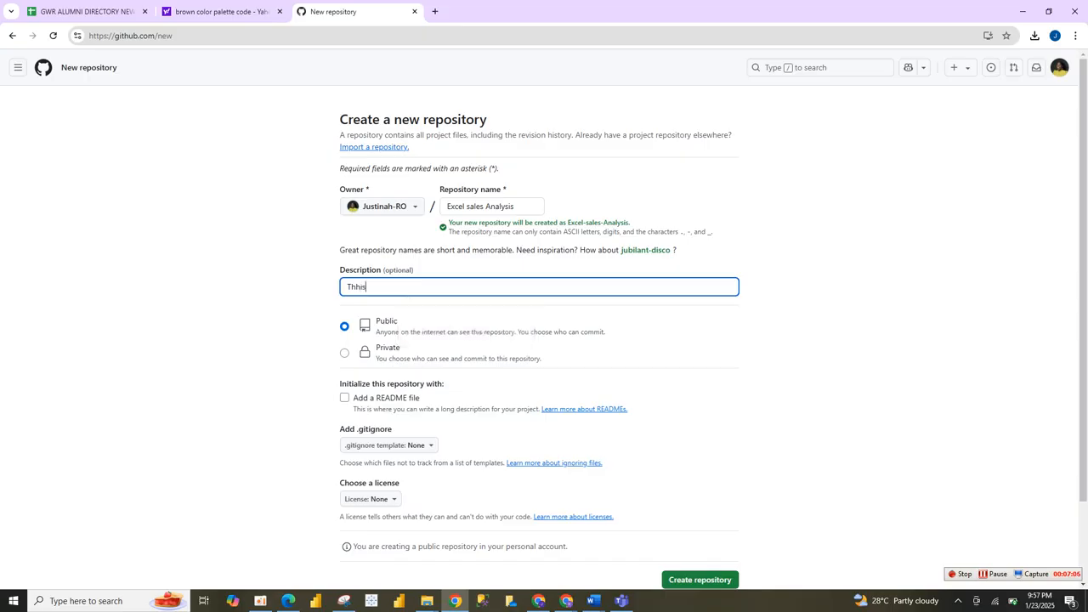
{"action": "key", "text": "BackSpace"}
{"action": "key", "text": "BackSpace"}
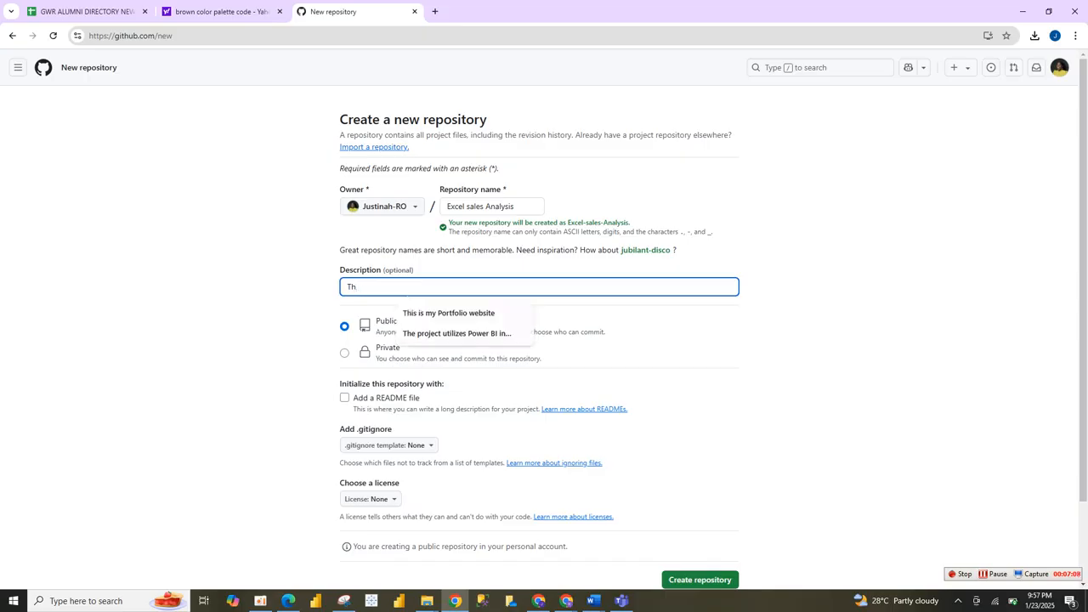
{"action": "type", "text": "is"}
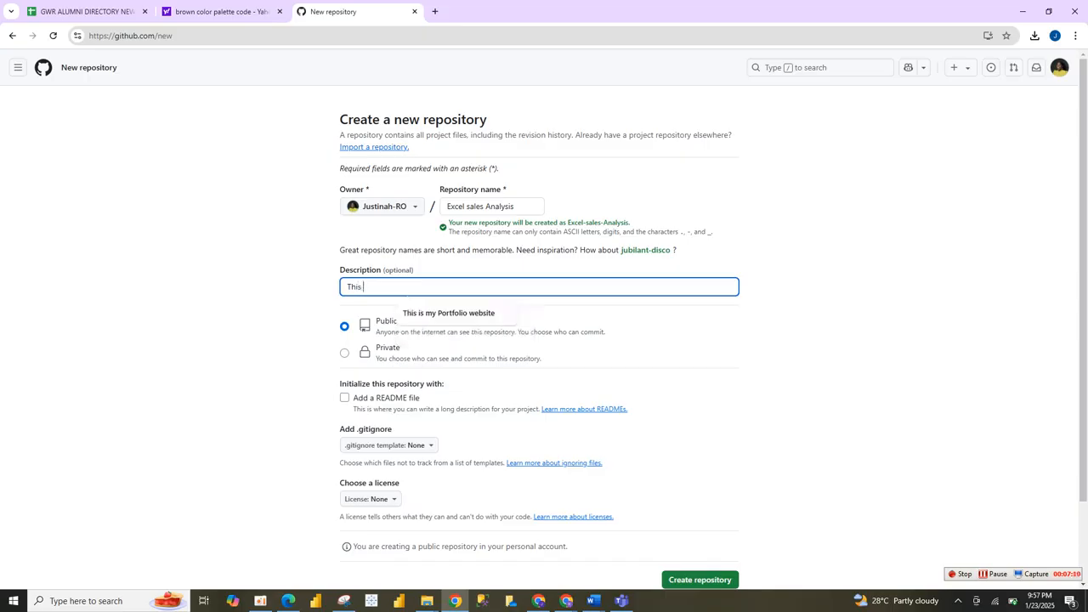
{"action": "type", "text": " s a s"}
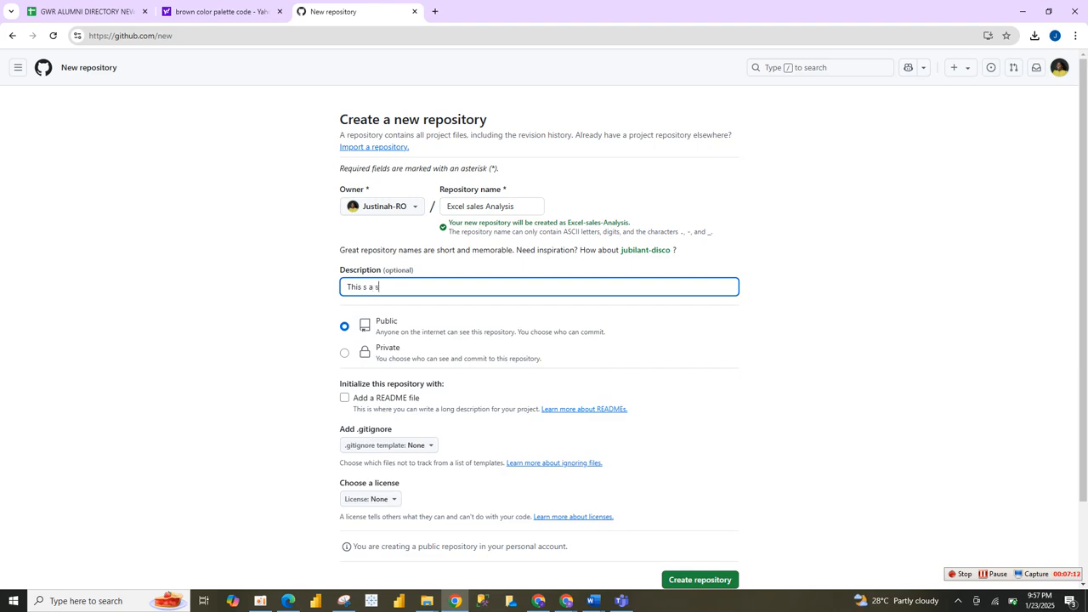
{"action": "type", "text": "ales anal"}
{"action": "type", "text": "ys"}
{"action": "type", "text": "is "}
{"action": "type", "text": "on"}
{"action": "key", "text": "BackSpace"}
{"action": "key", "text": "BackSpace"}
{"action": "type", "text": "using excel"}
{"action": "key", "text": "Tab"}
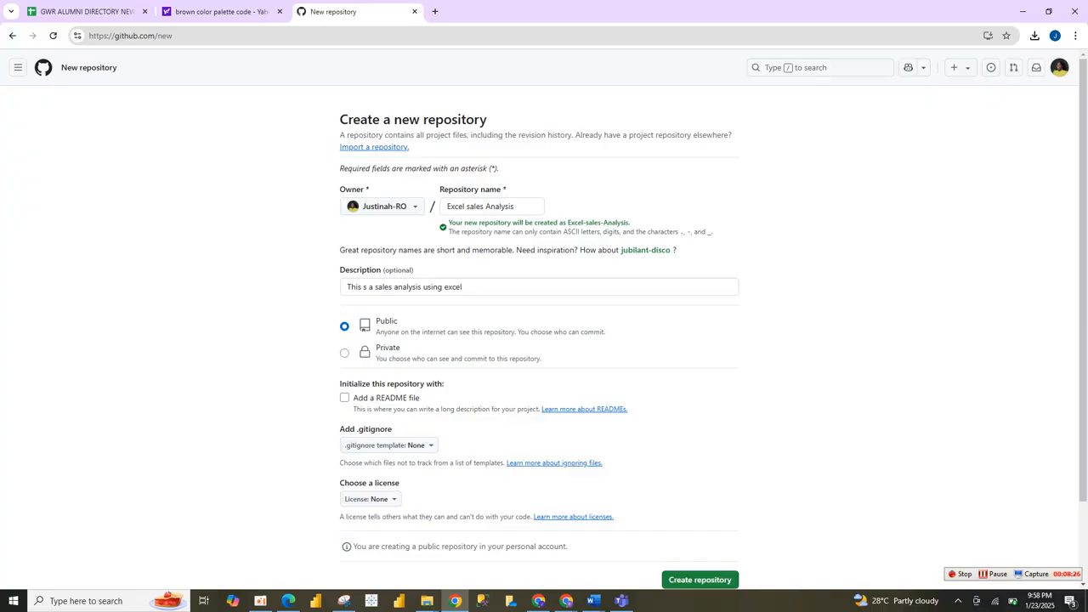
Create the public repository without a README file, .gitignore template or license.
{"action": "scroll", "coordinate": [544, 323], "scroll_direction": "down", "scroll_amount": 1}
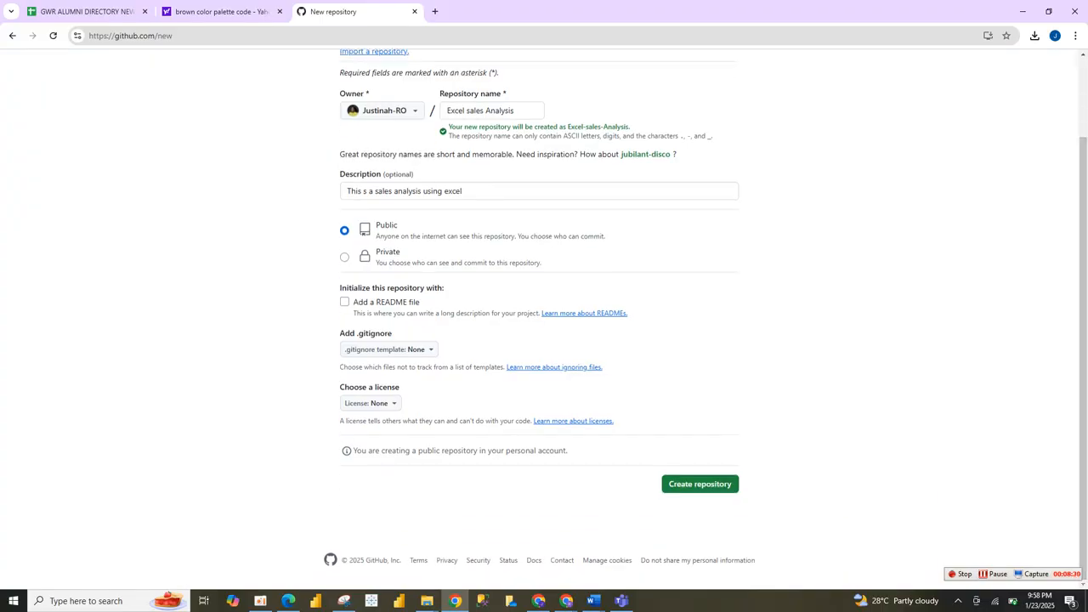
{"action": "left_click", "coordinate": [700, 484]}
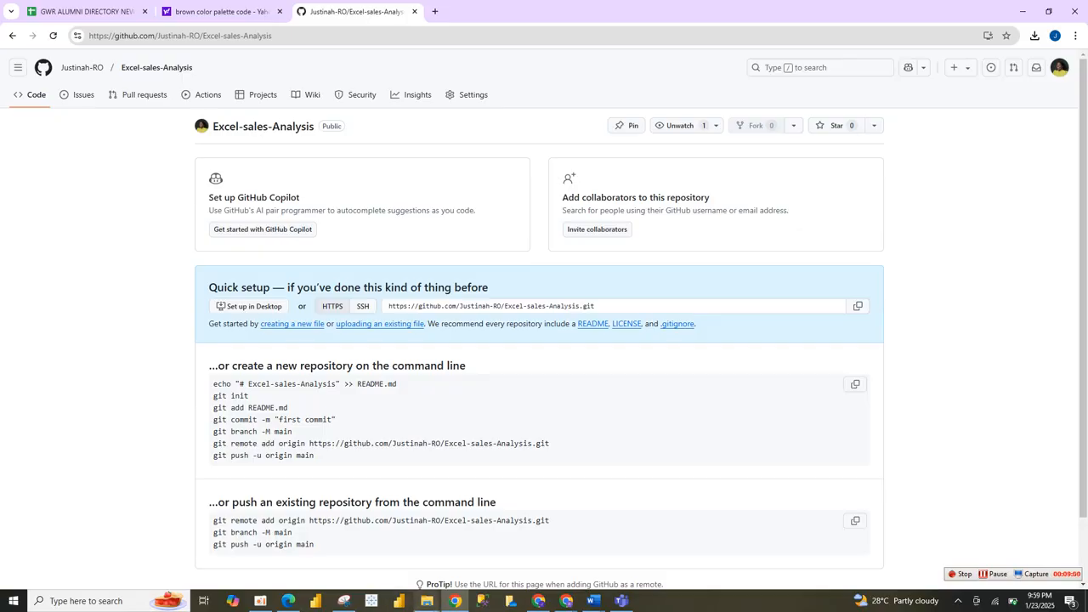
In File Explorer, open the SALE DISTRIBUTION ANALYSIS workbook from the github folder in Downloads, enable its content and view the dashboard.
{"action": "mouse_move", "coordinate": [427, 601]}
{"action": "left_click", "coordinate": [383, 544]}
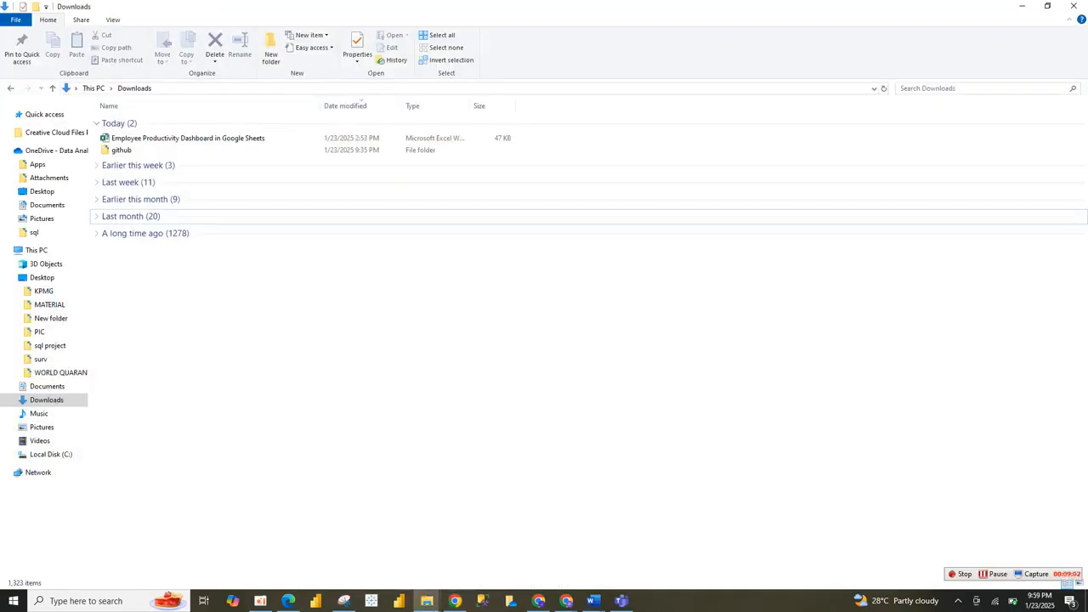
{"action": "double_click", "coordinate": [121, 150]}
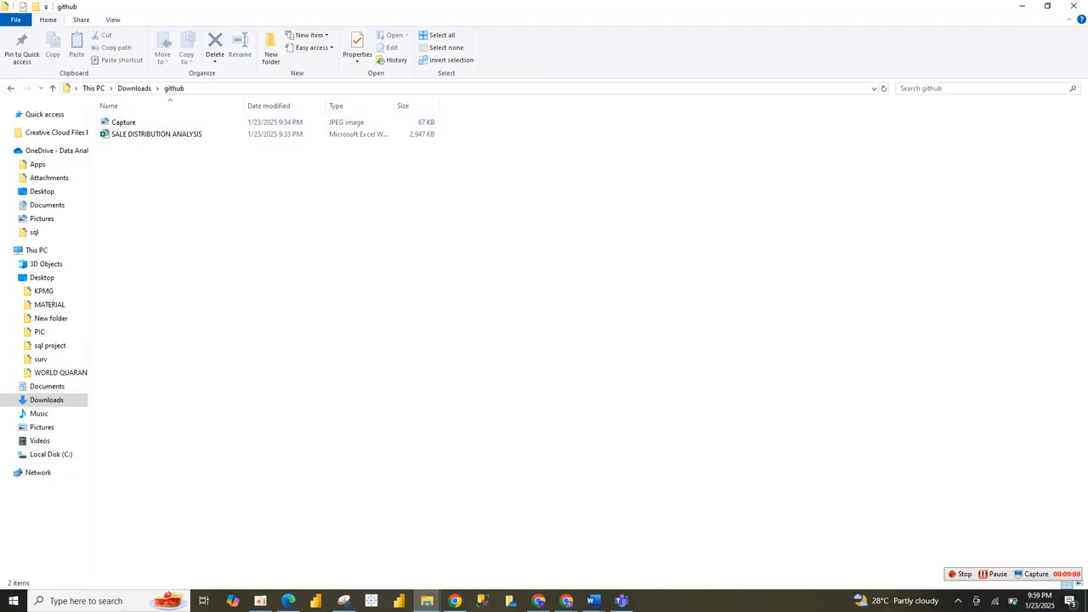
{"action": "left_click", "coordinate": [156, 134]}
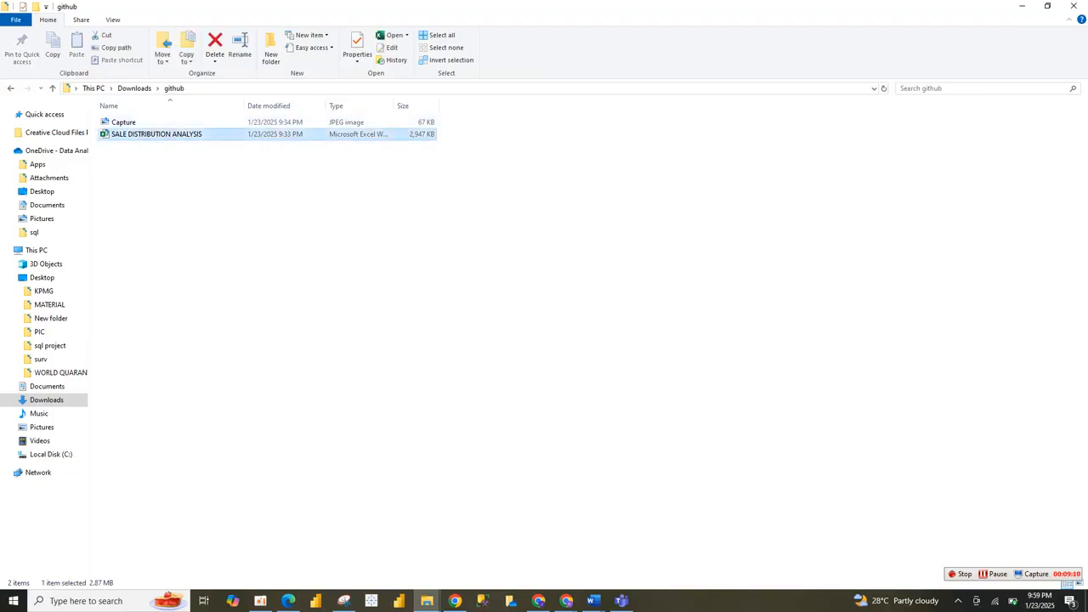
{"action": "double_click", "coordinate": [156, 135]}
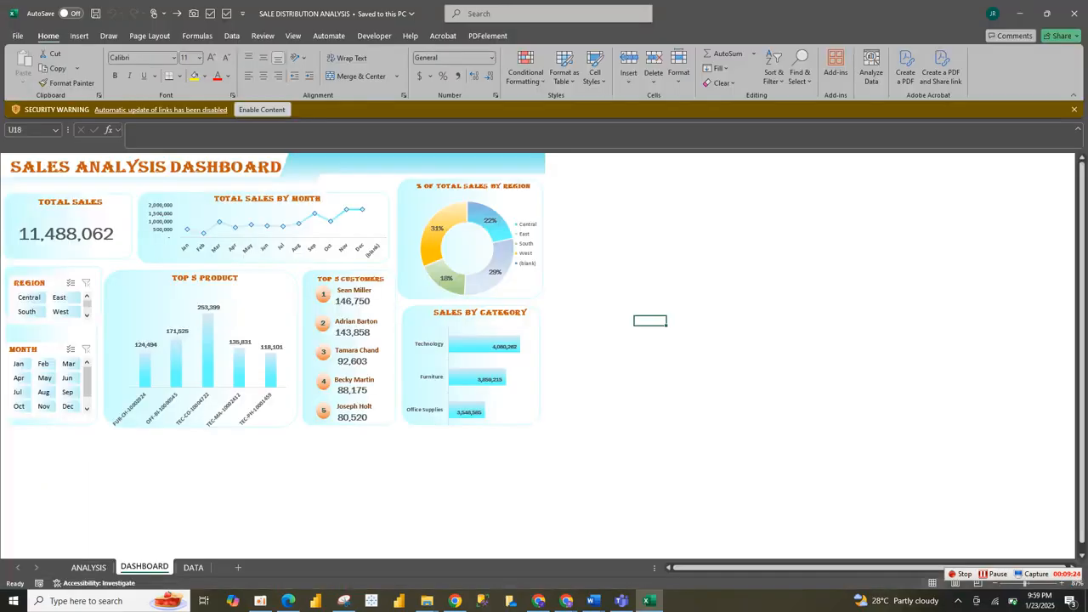
{"action": "left_click", "coordinate": [262, 110]}
{"action": "left_click", "coordinate": [586, 282]}
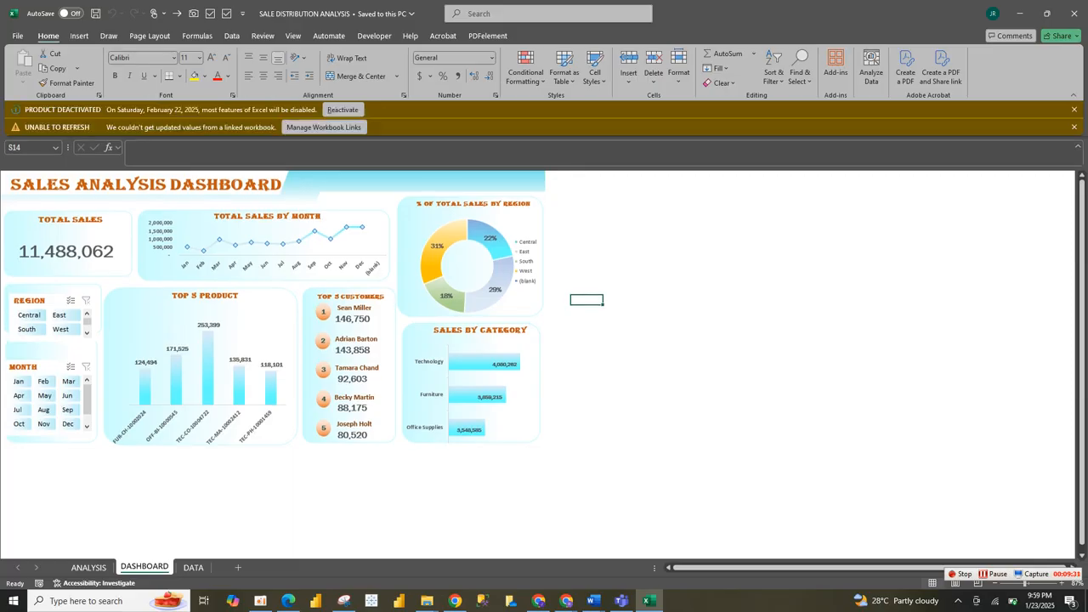
{"action": "left_click", "coordinate": [618, 444]}
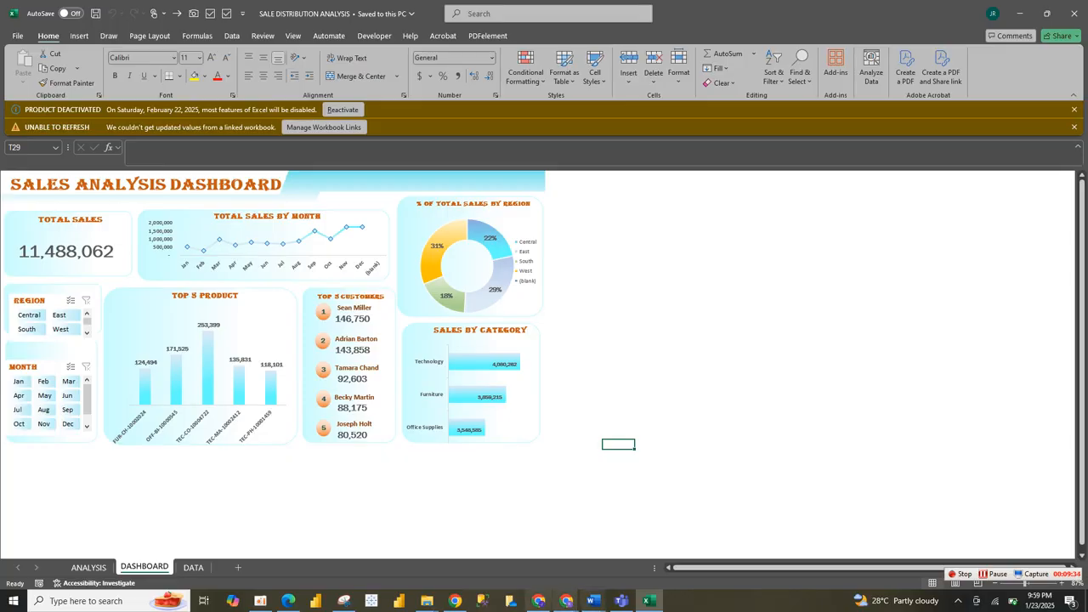
Switch back to the github folder and open the Capture image with Photos as the default app for .JPG files.
{"action": "left_click", "coordinate": [427, 599]}
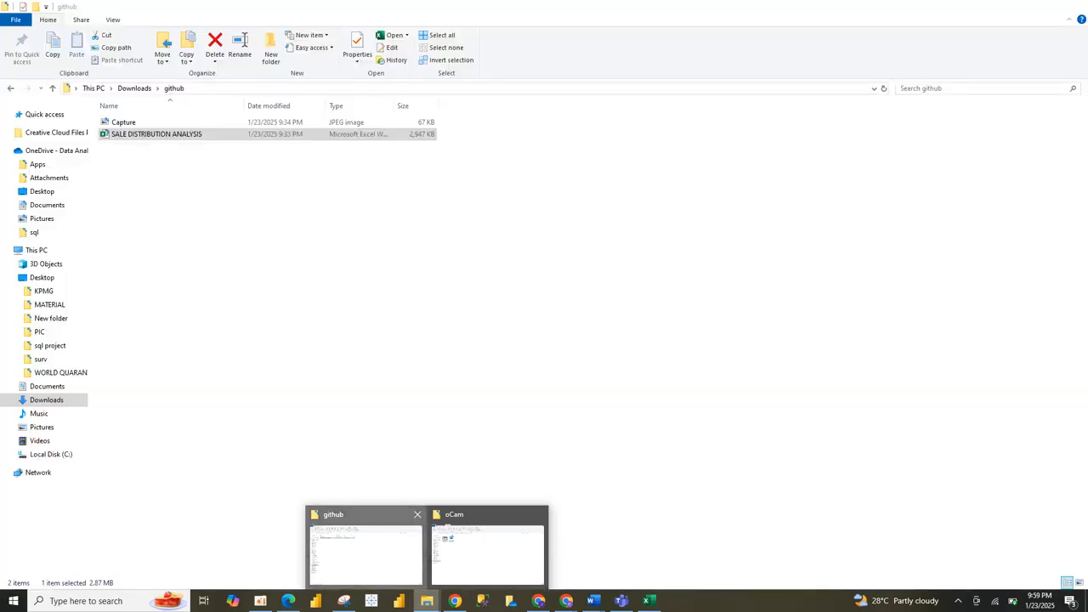
{"action": "left_click", "coordinate": [366, 552]}
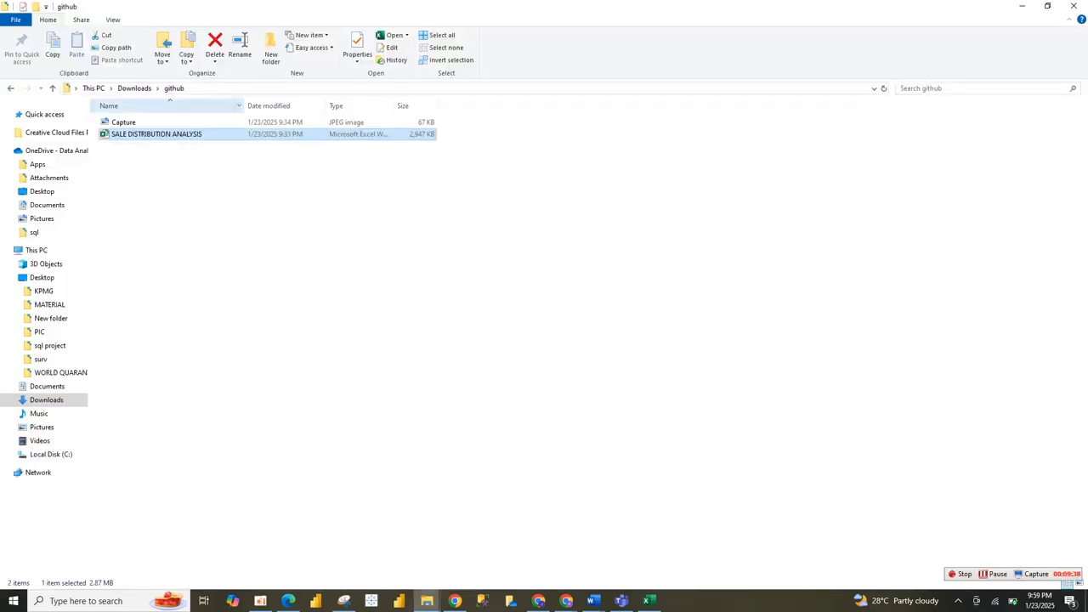
{"action": "left_click", "coordinate": [124, 123]}
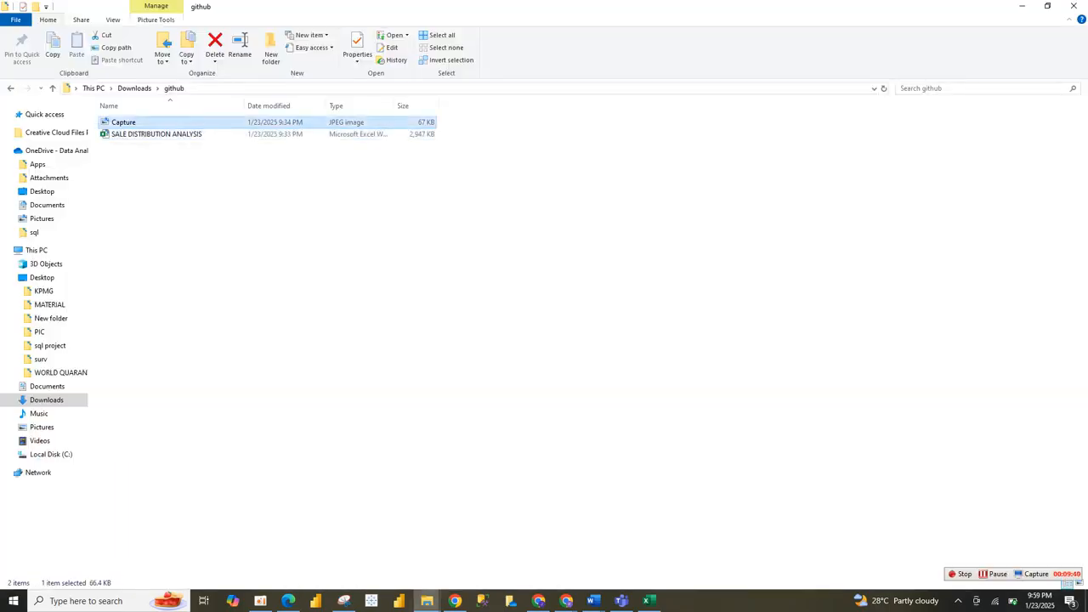
{"action": "double_click", "coordinate": [124, 123]}
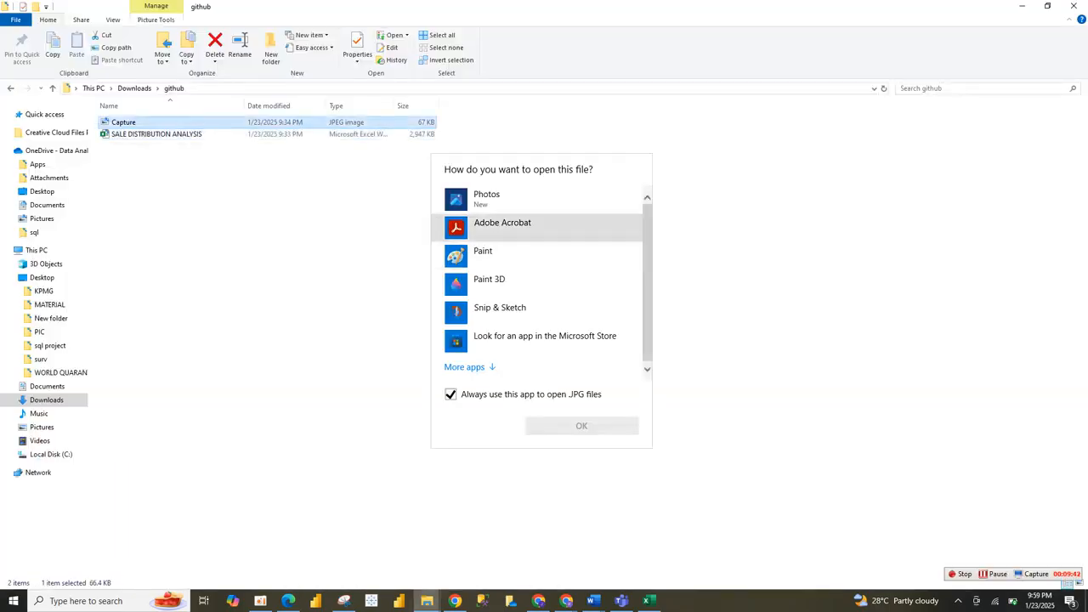
{"action": "left_click", "coordinate": [510, 199]}
{"action": "left_click", "coordinate": [581, 425]}
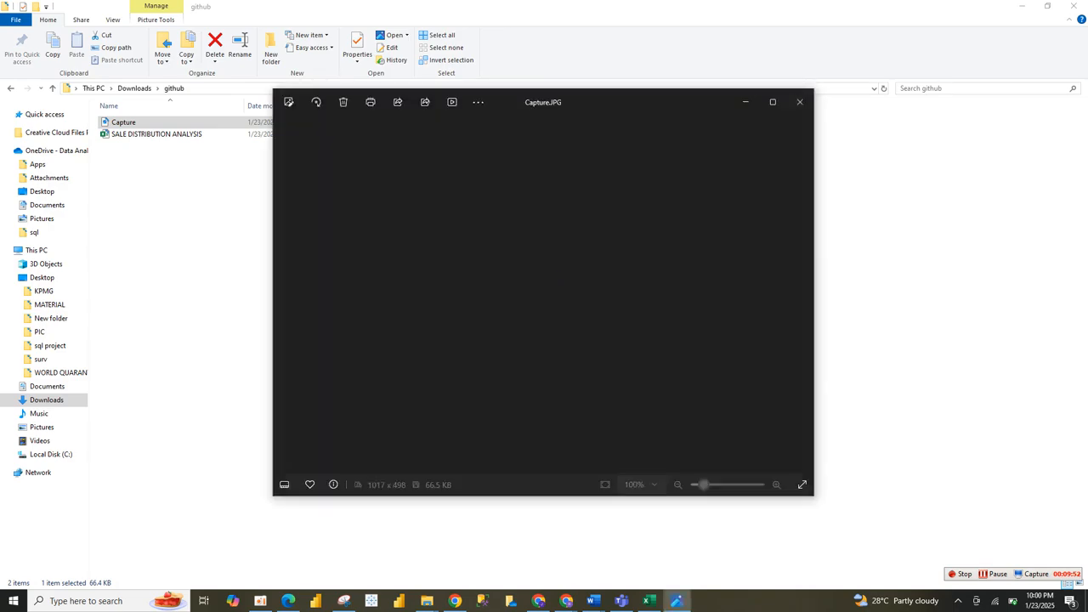
{"action": "left_click", "coordinate": [195, 272]}
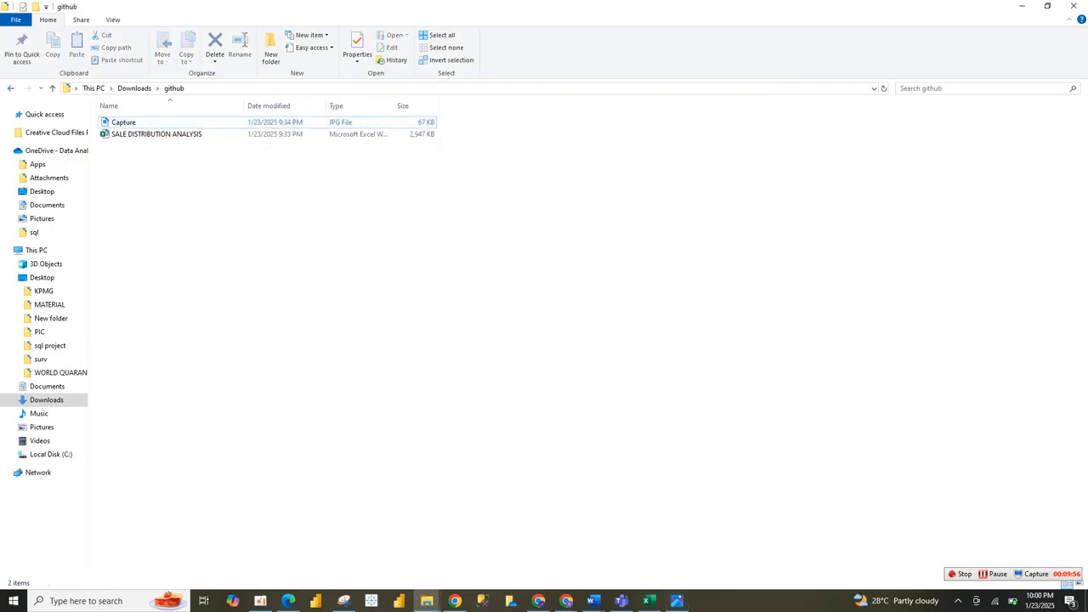
Reopen the github folder from Downloads and restore its File Explorer window to a smaller size.
{"action": "left_click", "coordinate": [11, 88]}
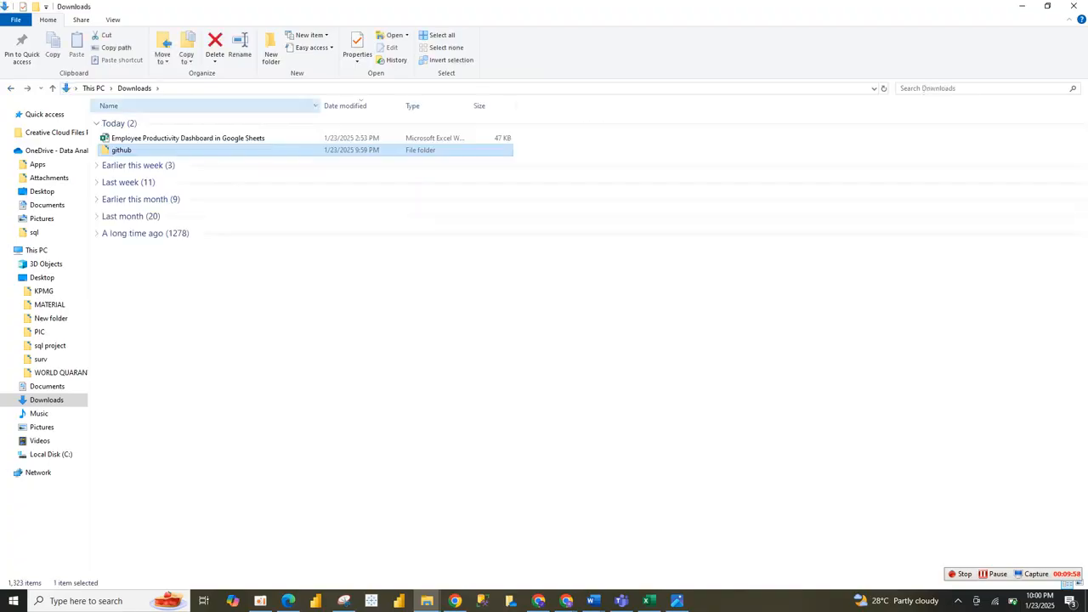
{"action": "key", "text": "Return"}
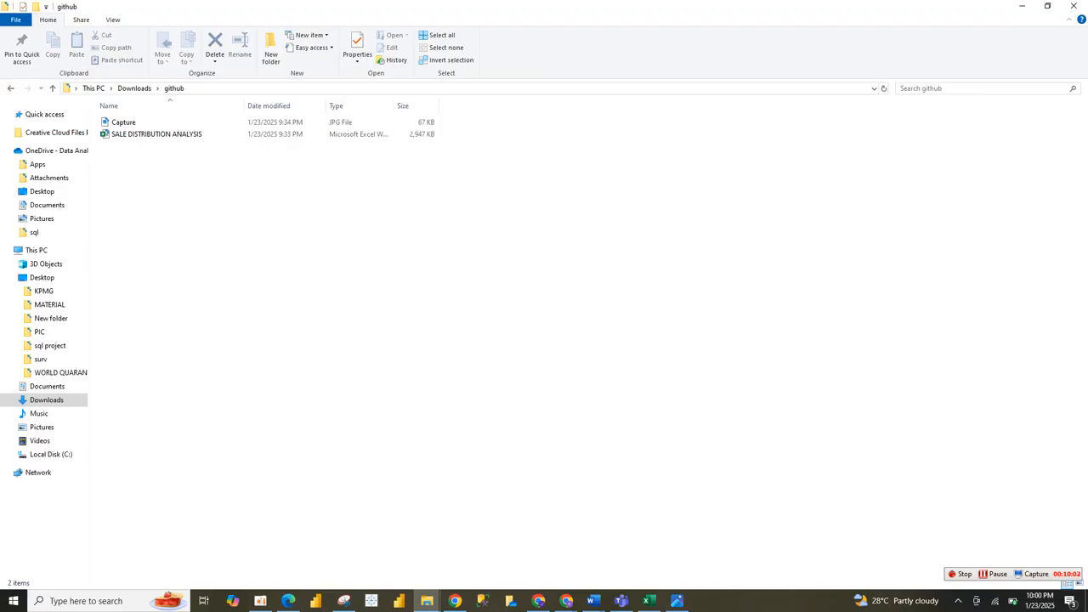
{"action": "left_click", "coordinate": [1047, 5]}
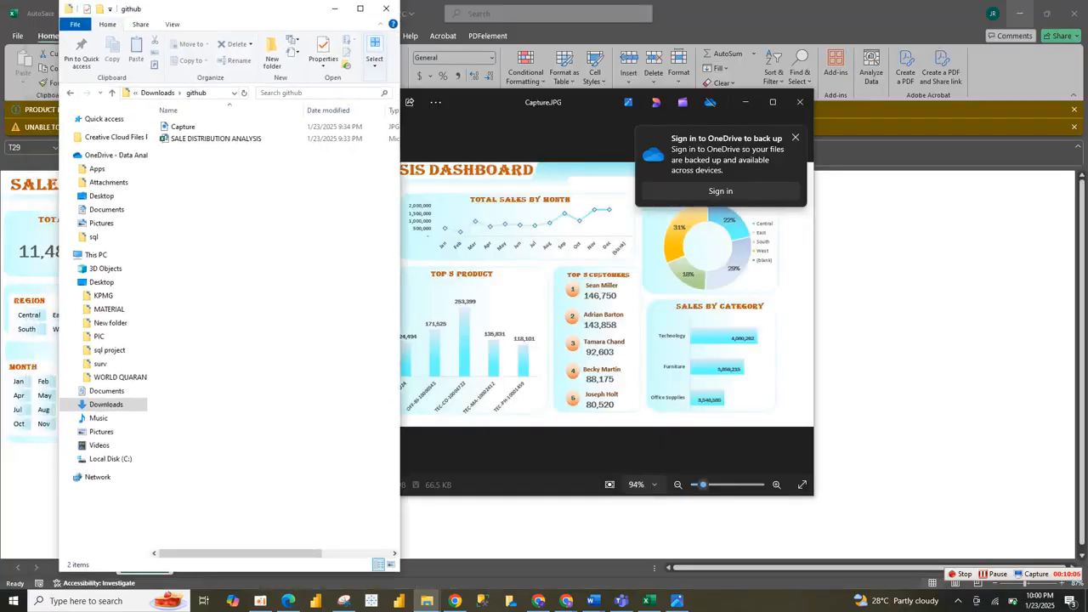
Switch to the new GitHub repository in Chrome and open its page for uploading existing files.
{"action": "left_click", "coordinate": [455, 601]}
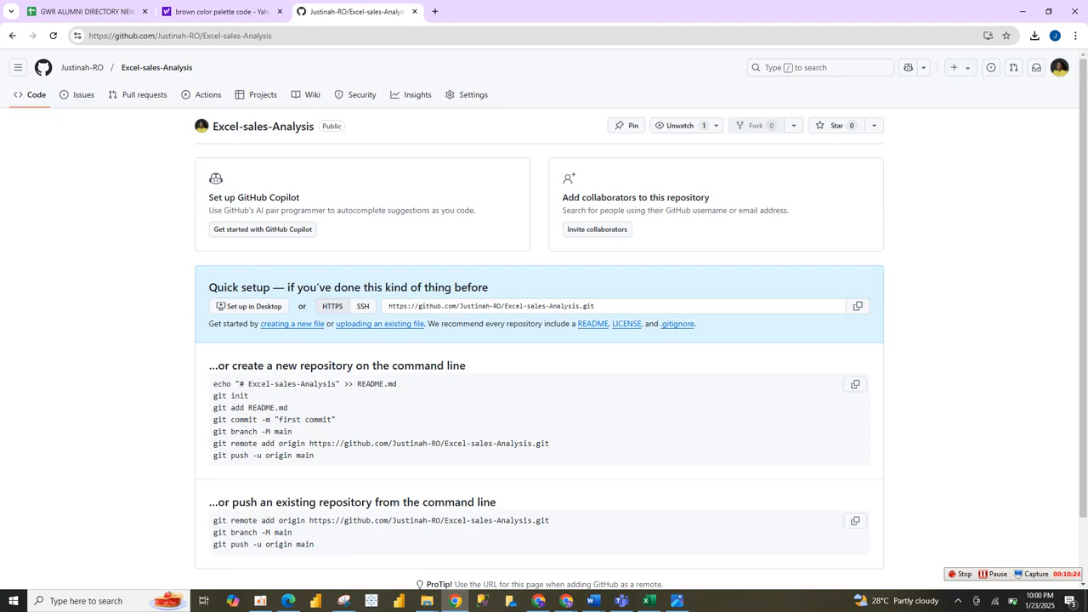
{"action": "scroll", "coordinate": [676, 353], "scroll_direction": "up", "scroll_amount": 4}
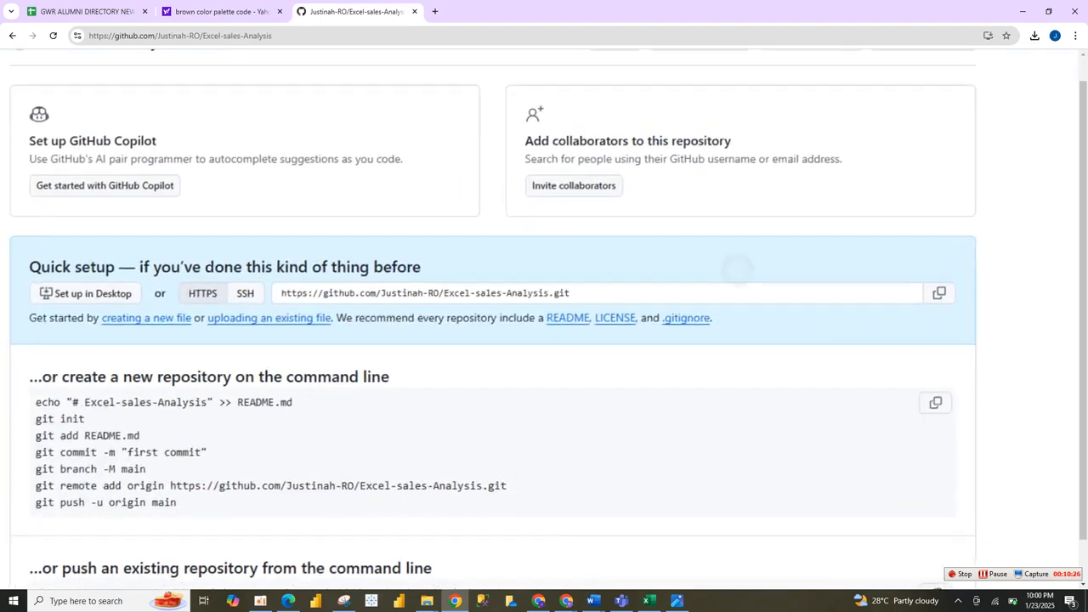
{"action": "scroll", "coordinate": [676, 353], "scroll_direction": "left", "scroll_amount": 1}
{"action": "scroll", "coordinate": [676, 353], "scroll_direction": "left", "scroll_amount": 1}
{"action": "scroll", "coordinate": [676, 353], "scroll_direction": "up", "scroll_amount": 2}
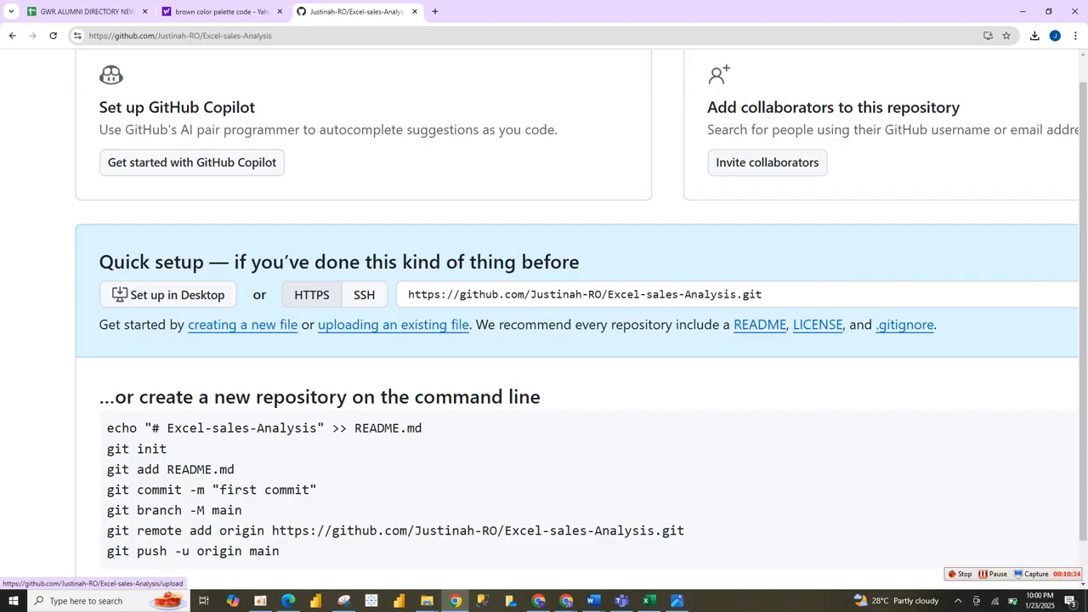
{"action": "left_click", "coordinate": [393, 324]}
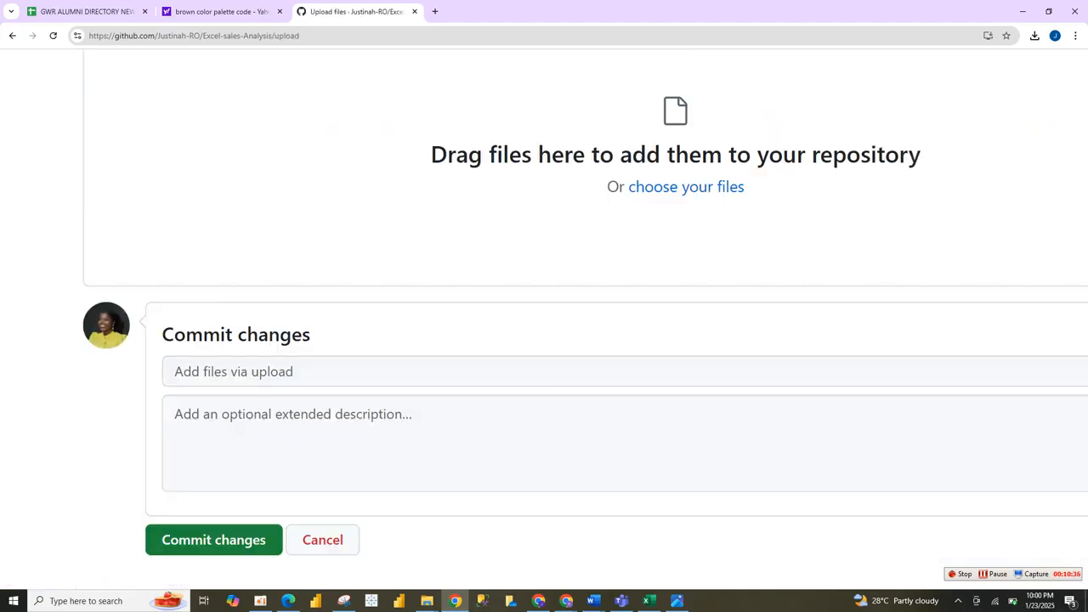
Choose Capture.JPG from the github folder in Downloads for upload, and remove it from the upload list.
{"action": "scroll", "coordinate": [668, 425], "scroll_direction": "down", "scroll_amount": 3}
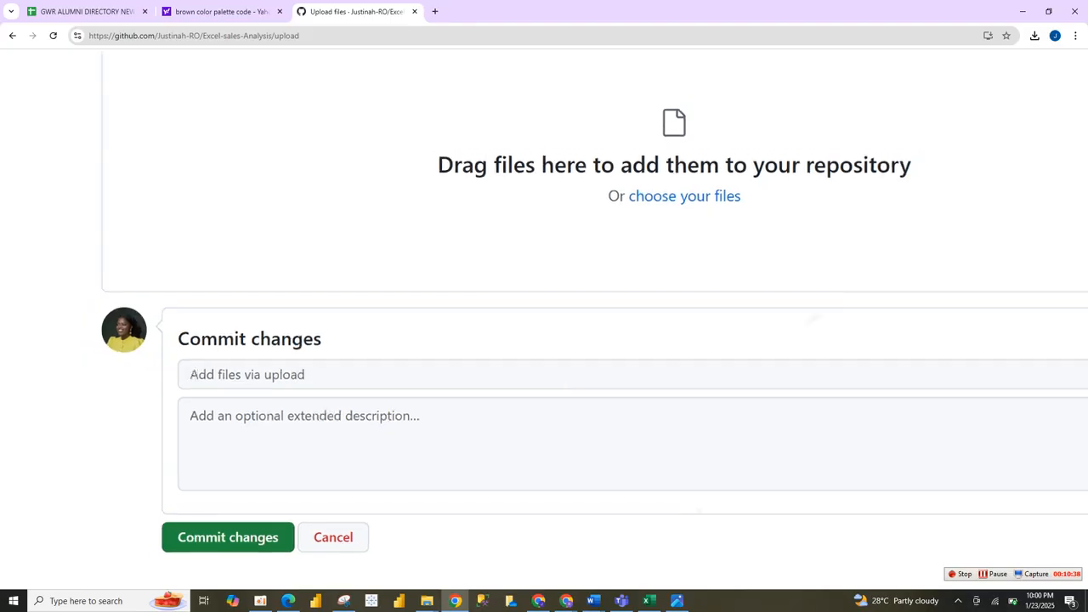
{"action": "scroll", "coordinate": [816, 374], "scroll_direction": "up", "scroll_amount": 2}
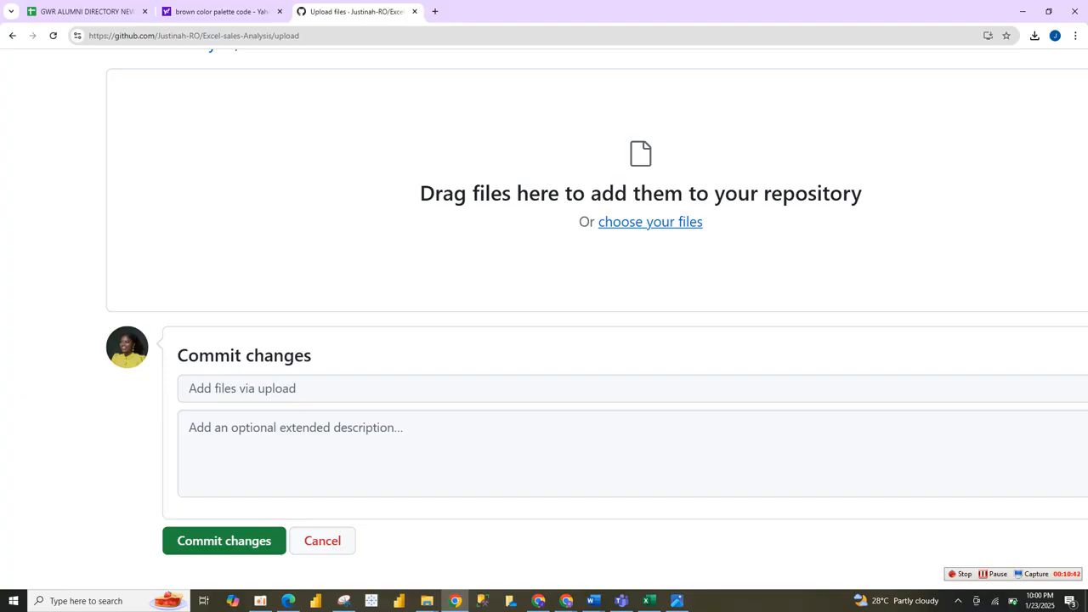
{"action": "left_click", "coordinate": [650, 221]}
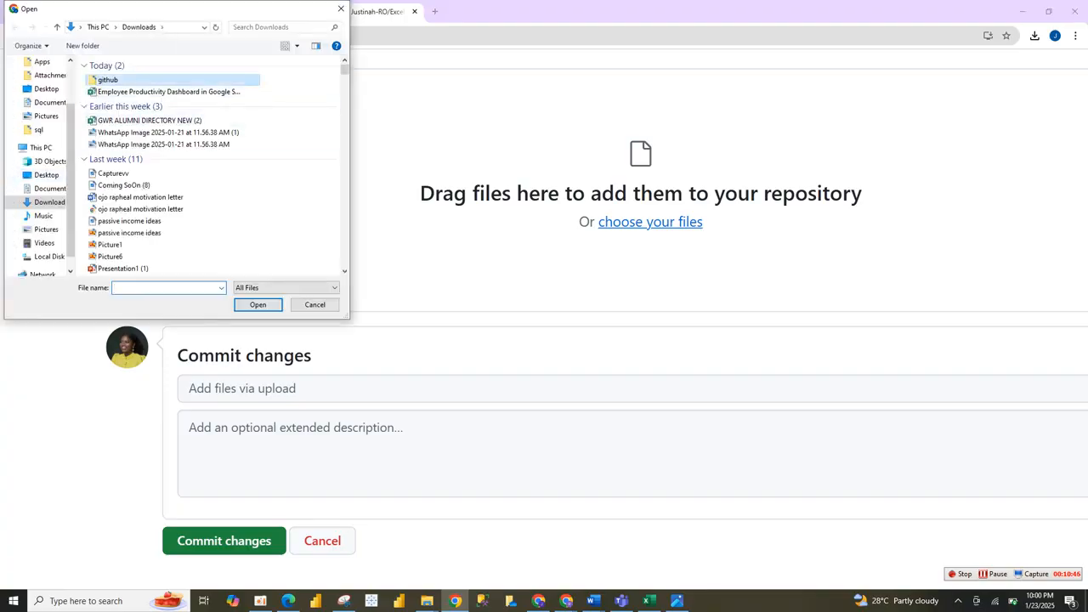
{"action": "double_click", "coordinate": [108, 79]}
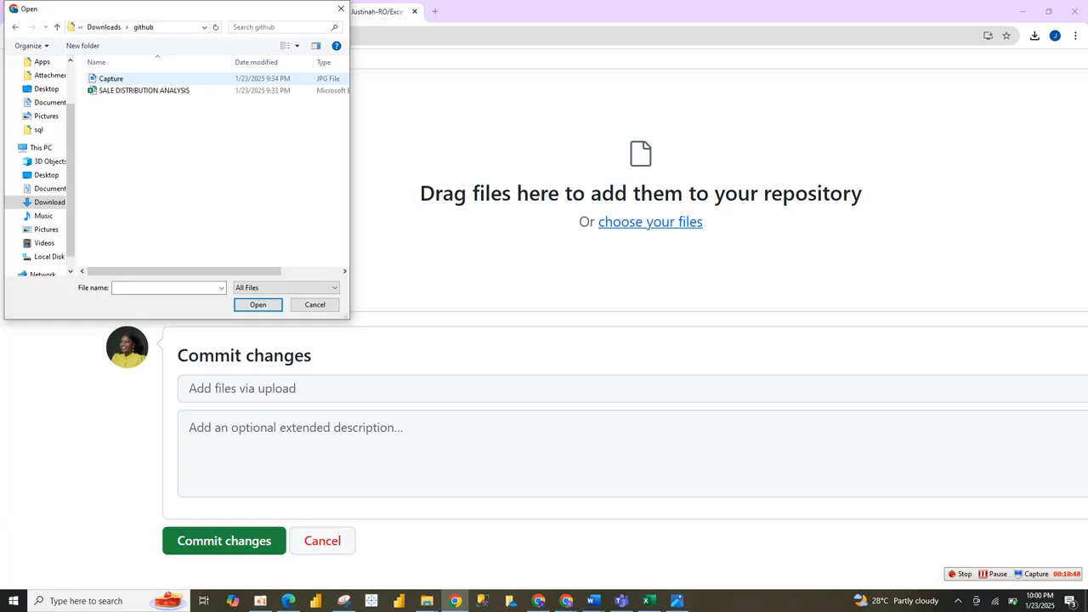
{"action": "double_click", "coordinate": [111, 78]}
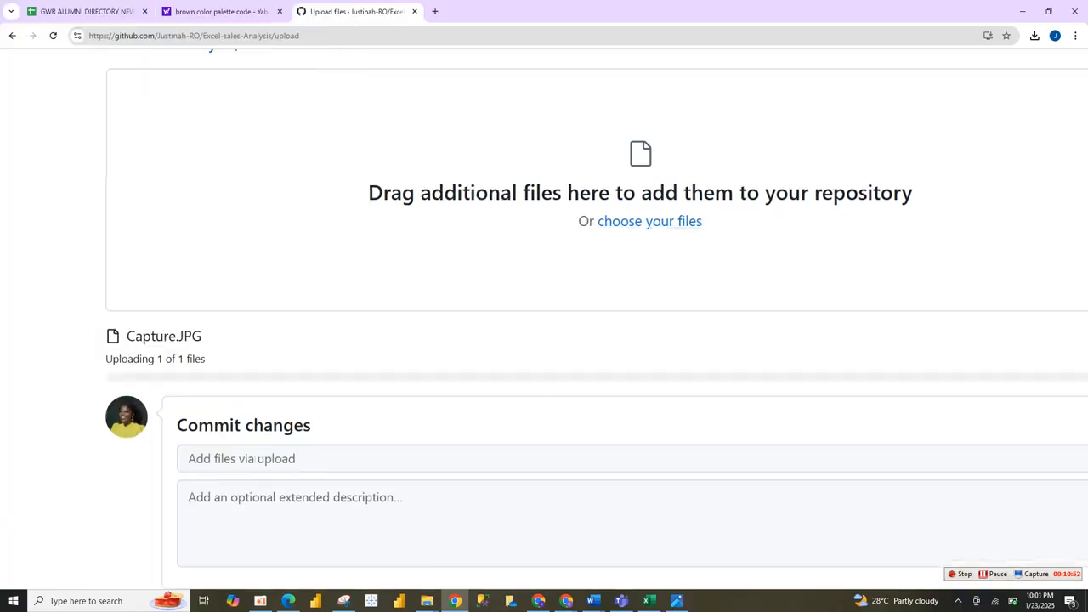
{"action": "scroll", "coordinate": [608, 488], "scroll_direction": "down", "scroll_amount": 3}
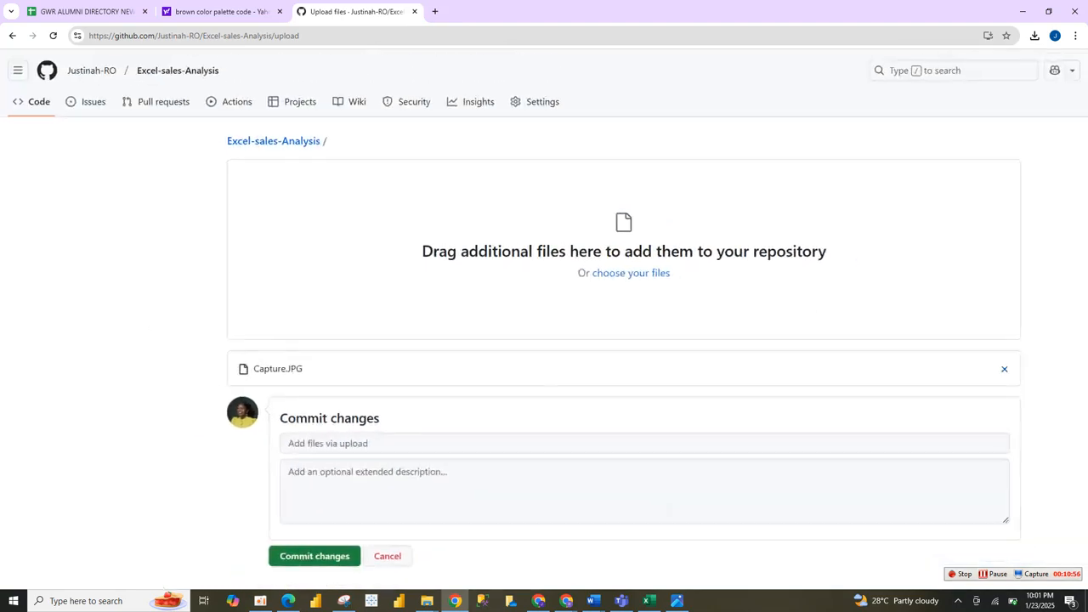
{"action": "left_click", "coordinate": [1005, 369]}
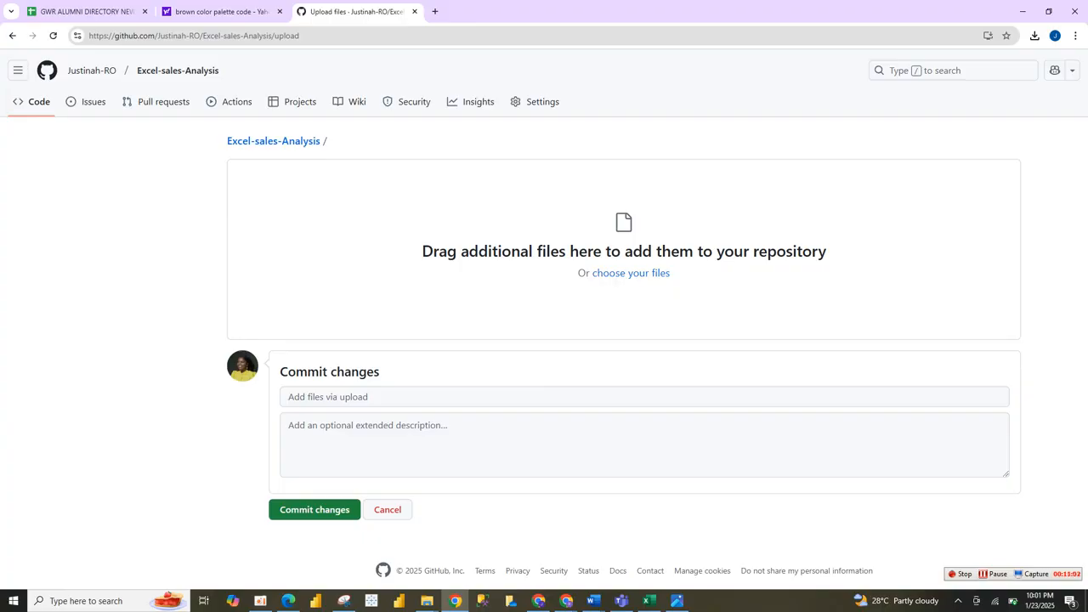
Add Capture and SALE DISTRIBUTION ANALYSIS together from the github folder to the upload, and commit them to the repository.
{"action": "left_click", "coordinate": [426, 600]}
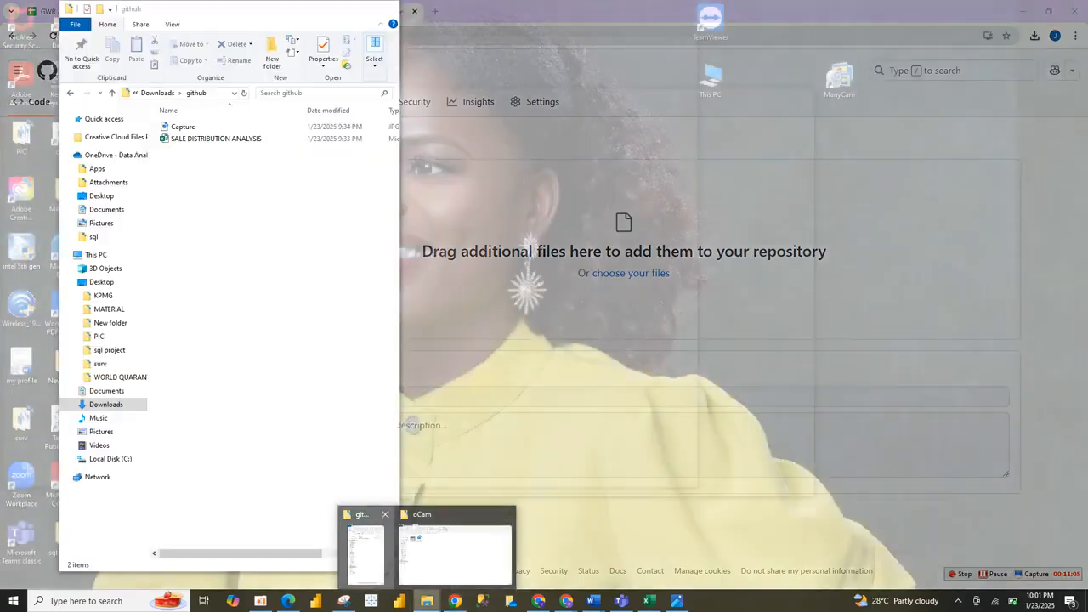
{"action": "left_click", "coordinate": [365, 544]}
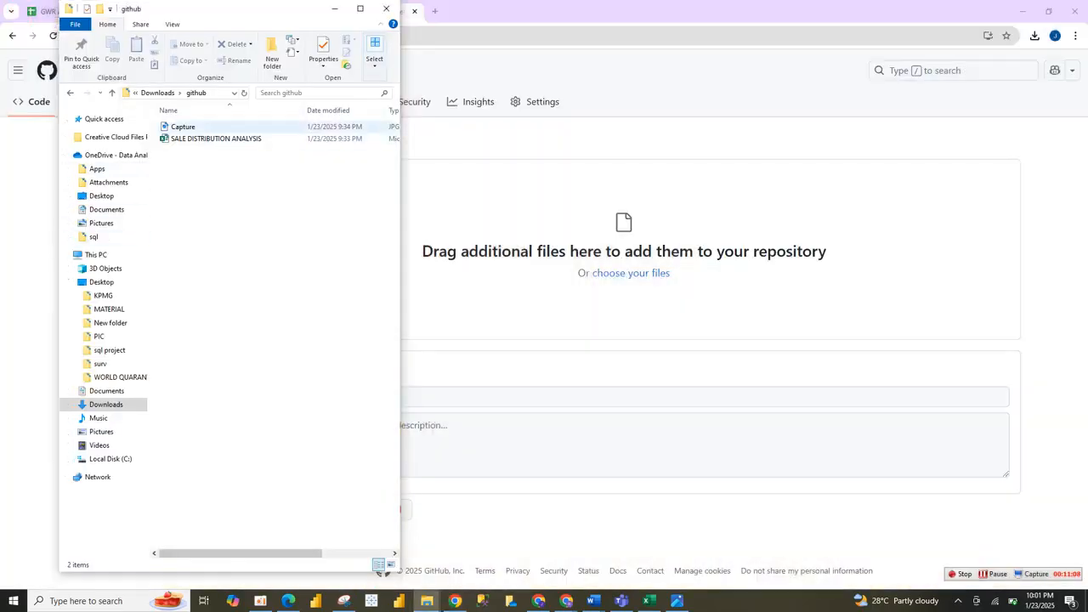
{"action": "left_click", "coordinate": [187, 127]}
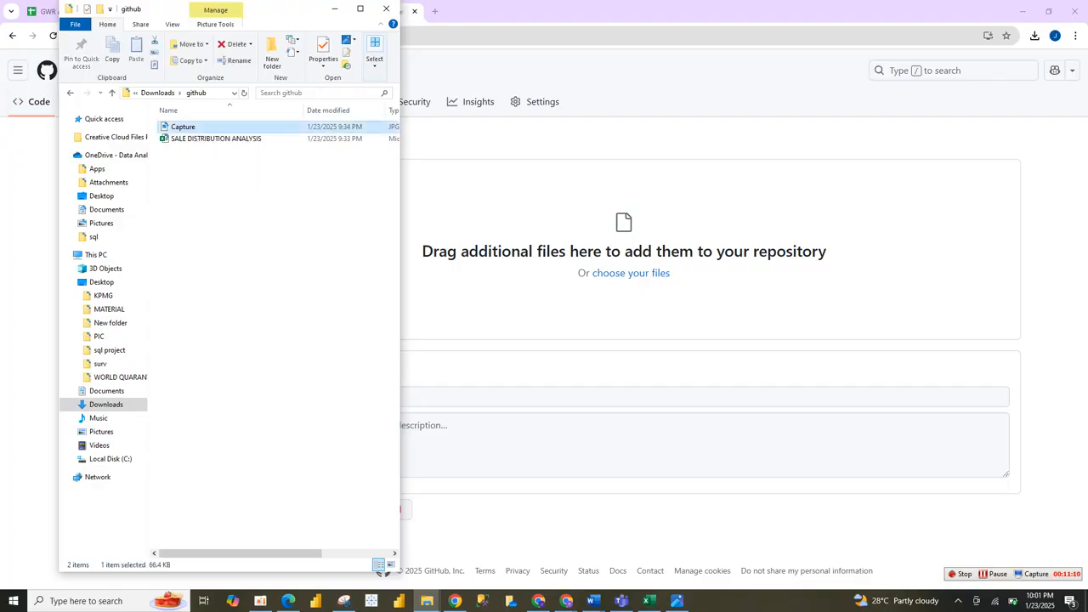
{"action": "left_click", "coordinate": [201, 139], "text": "ctrl"}
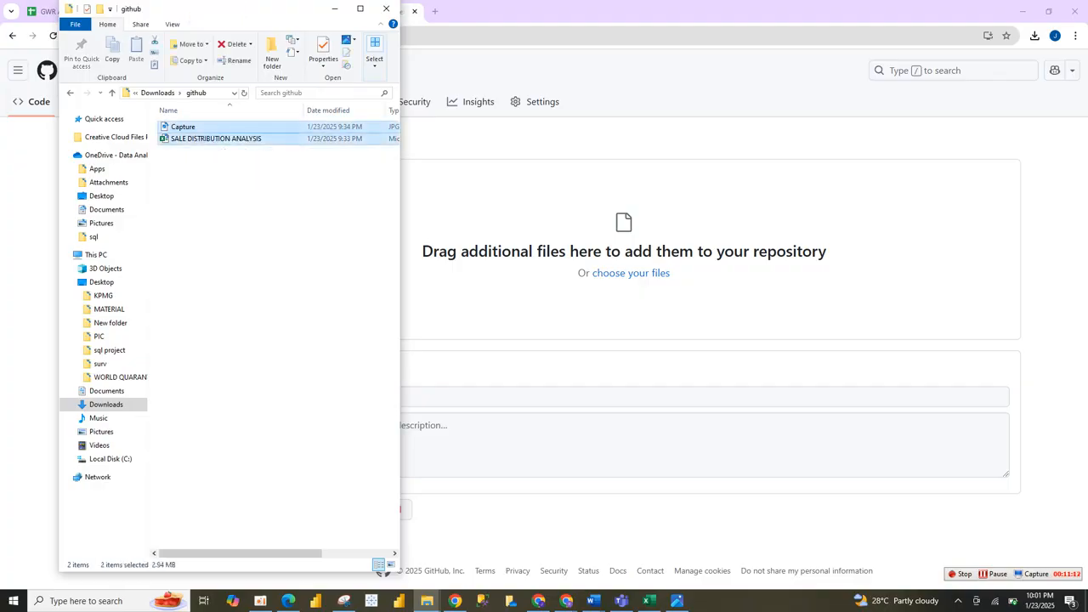
{"action": "left_click_drag", "start_coordinate": [202, 139], "coordinate": [624, 255]}
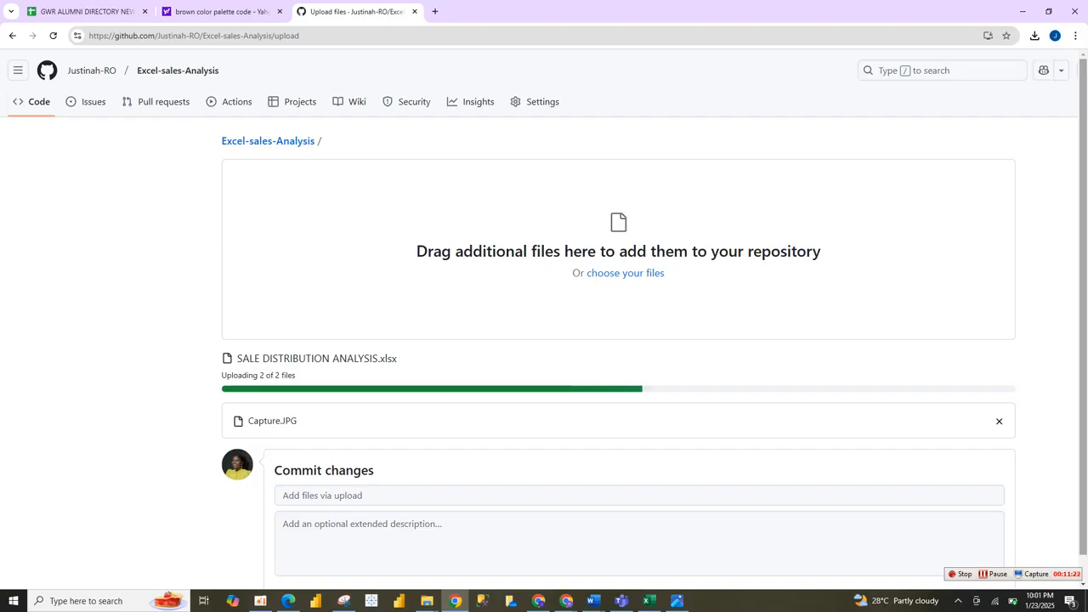
{"action": "scroll", "coordinate": [618, 339], "scroll_direction": "down", "scroll_amount": 2}
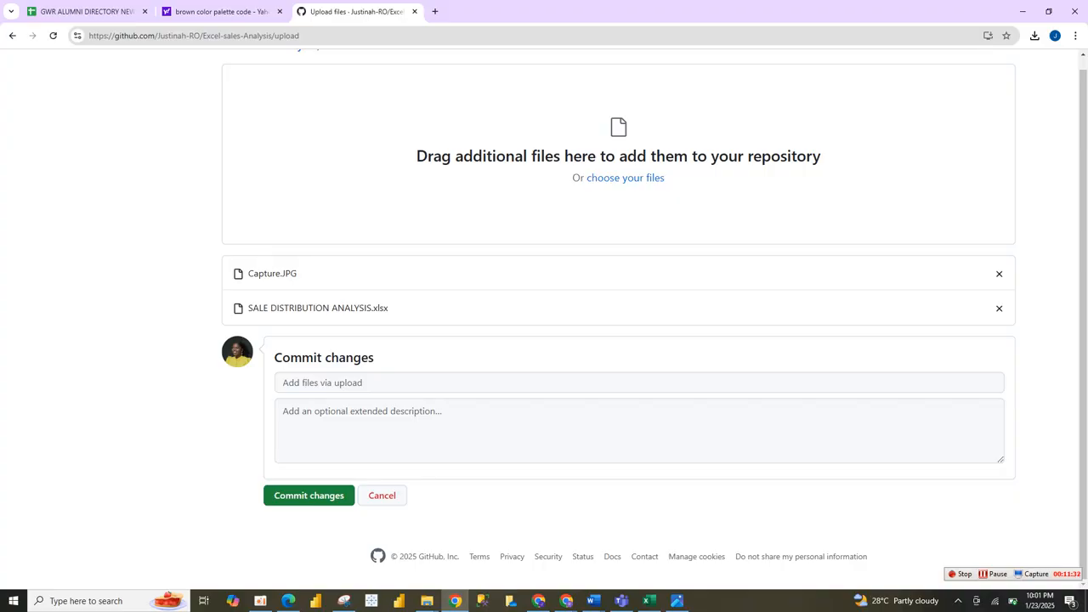
{"action": "left_click", "coordinate": [309, 495]}
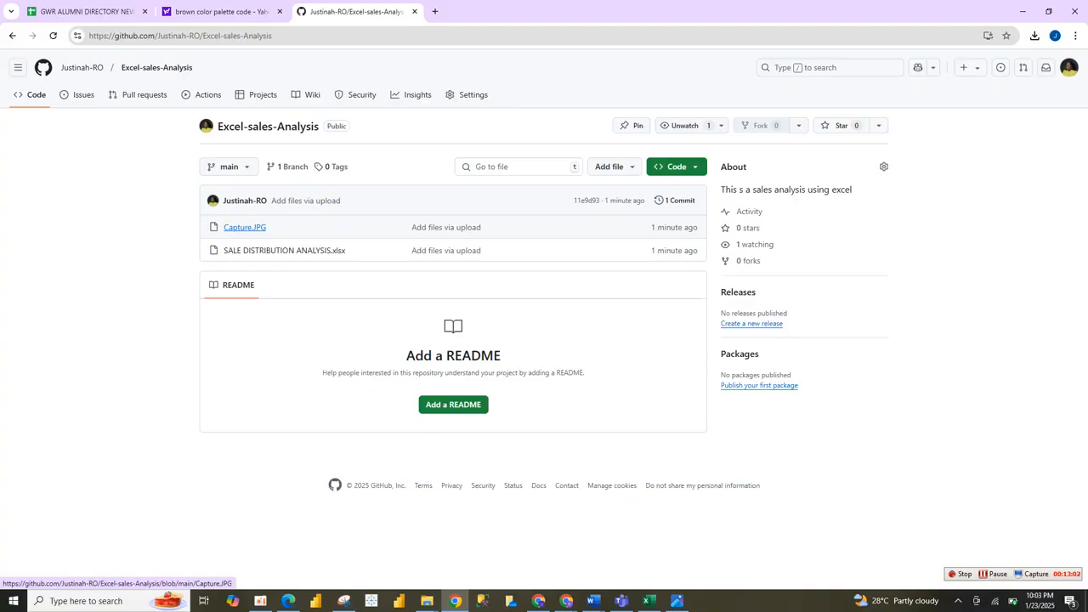
View the uploaded Capture.JPG in the repository and open SALE DISTRIBUTION ANALYSIS.xlsx.
{"action": "left_click", "coordinate": [244, 228]}
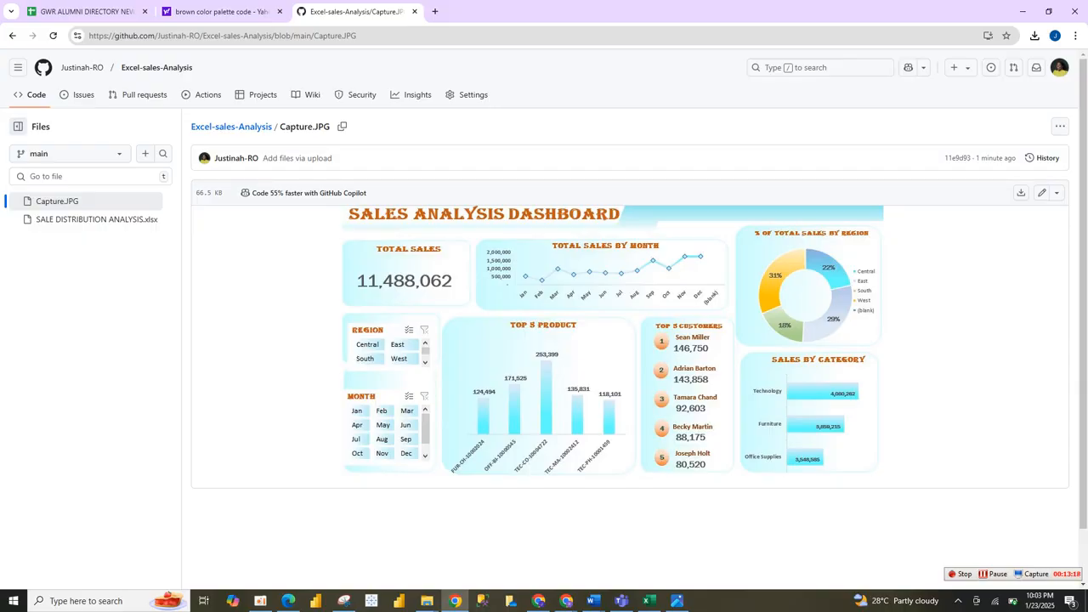
{"action": "left_click", "coordinate": [90, 219]}
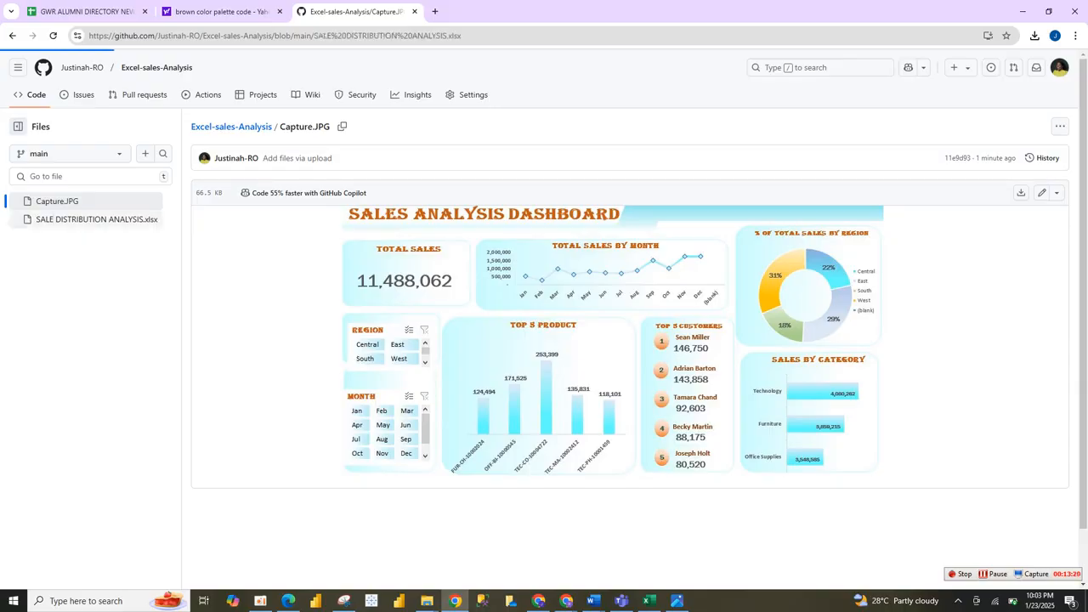